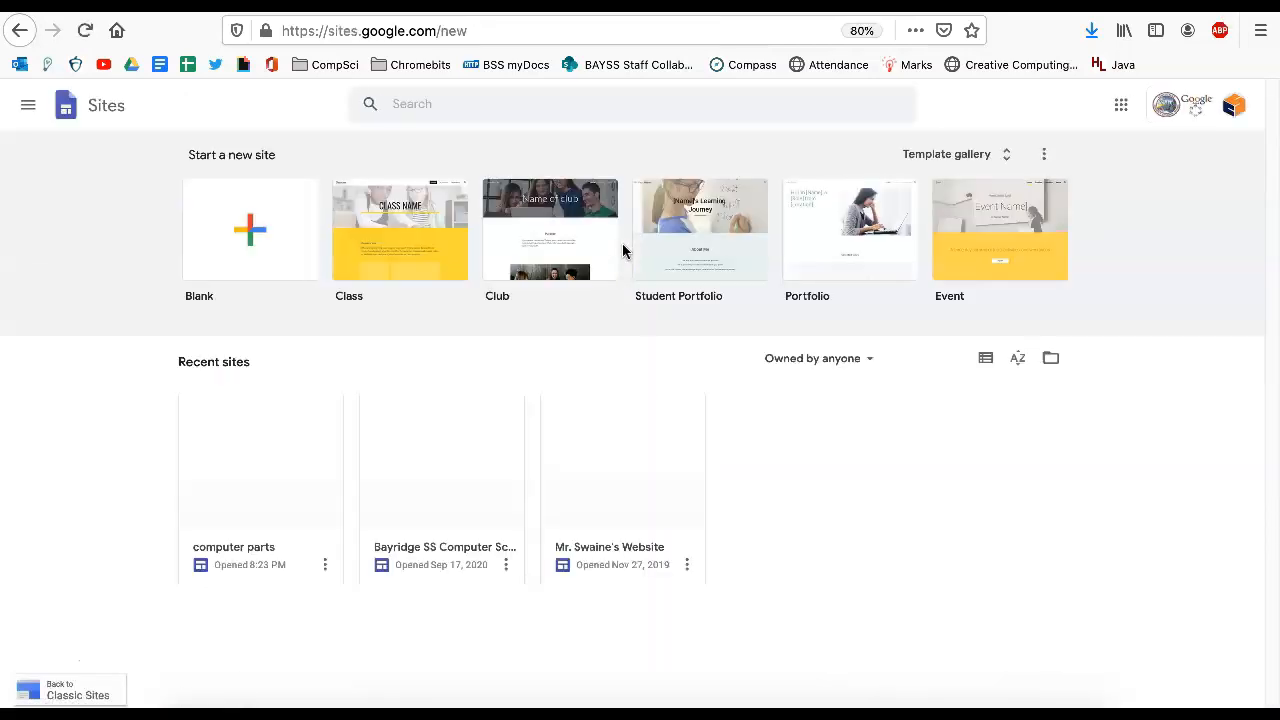
Step: Browse the available site templates in the template gallery and create a new blank site
left_click(510, 200)
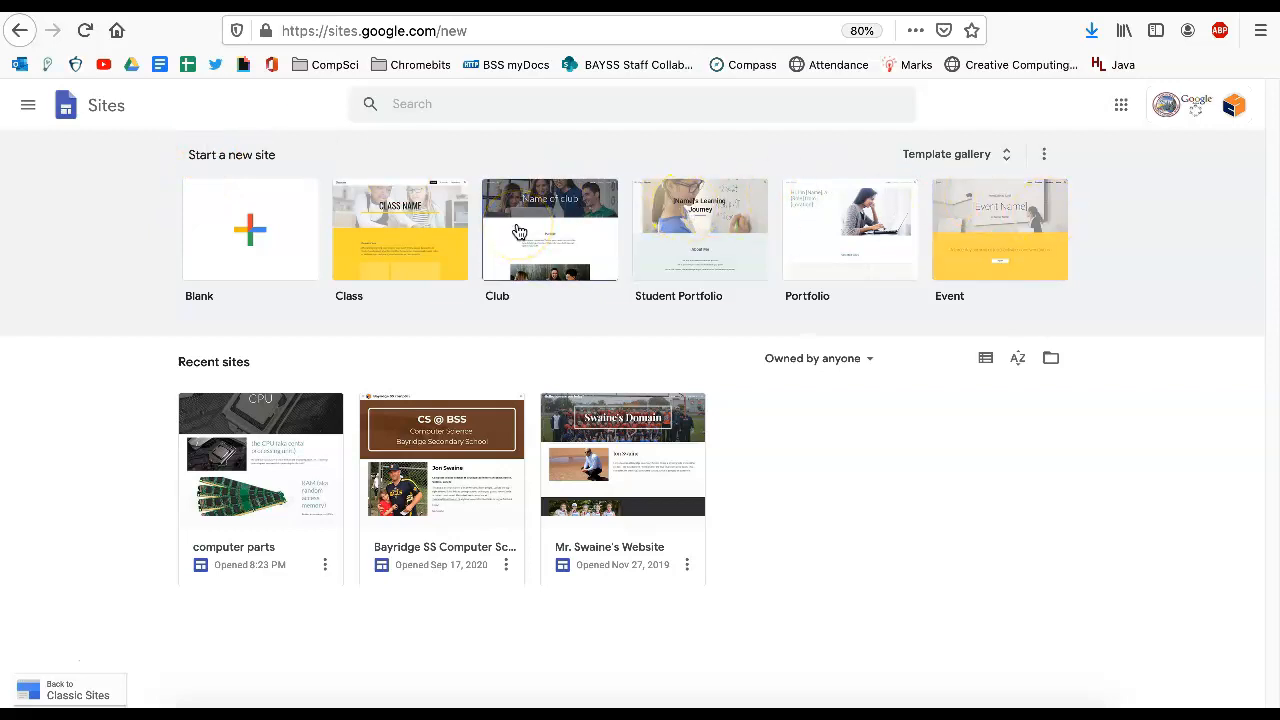
left_click(253, 231)
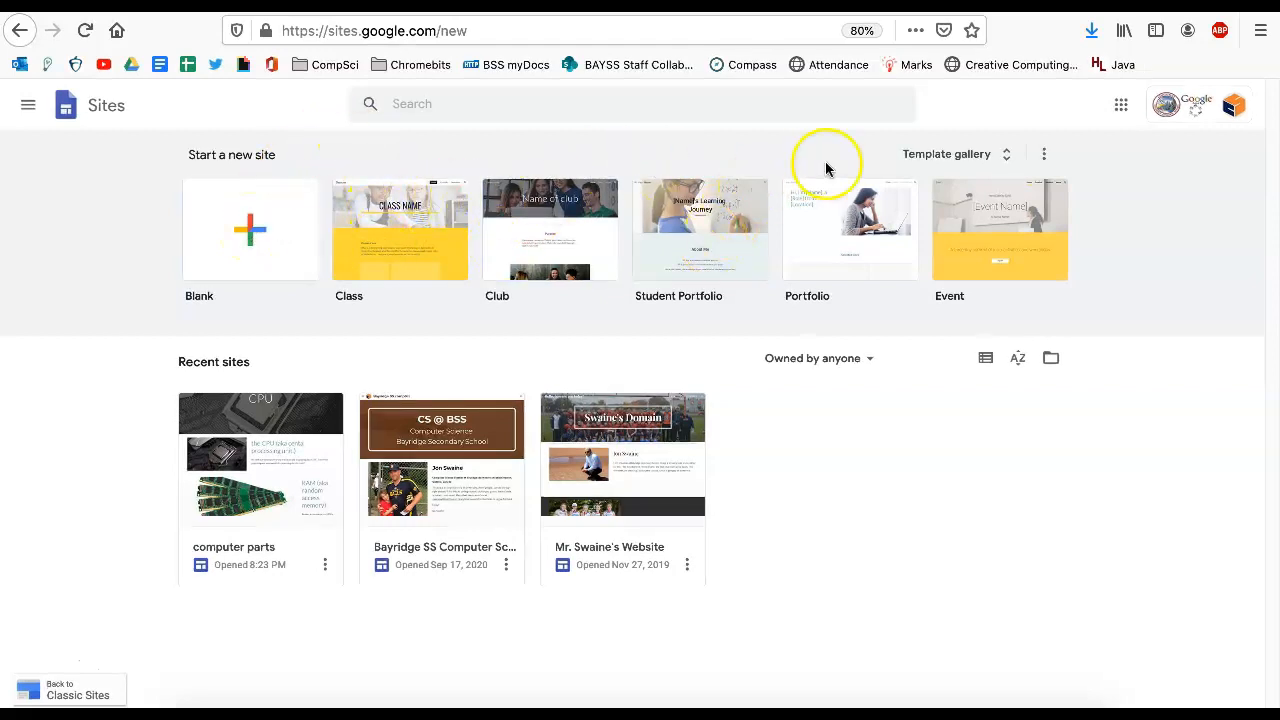
left_click(1013, 161)
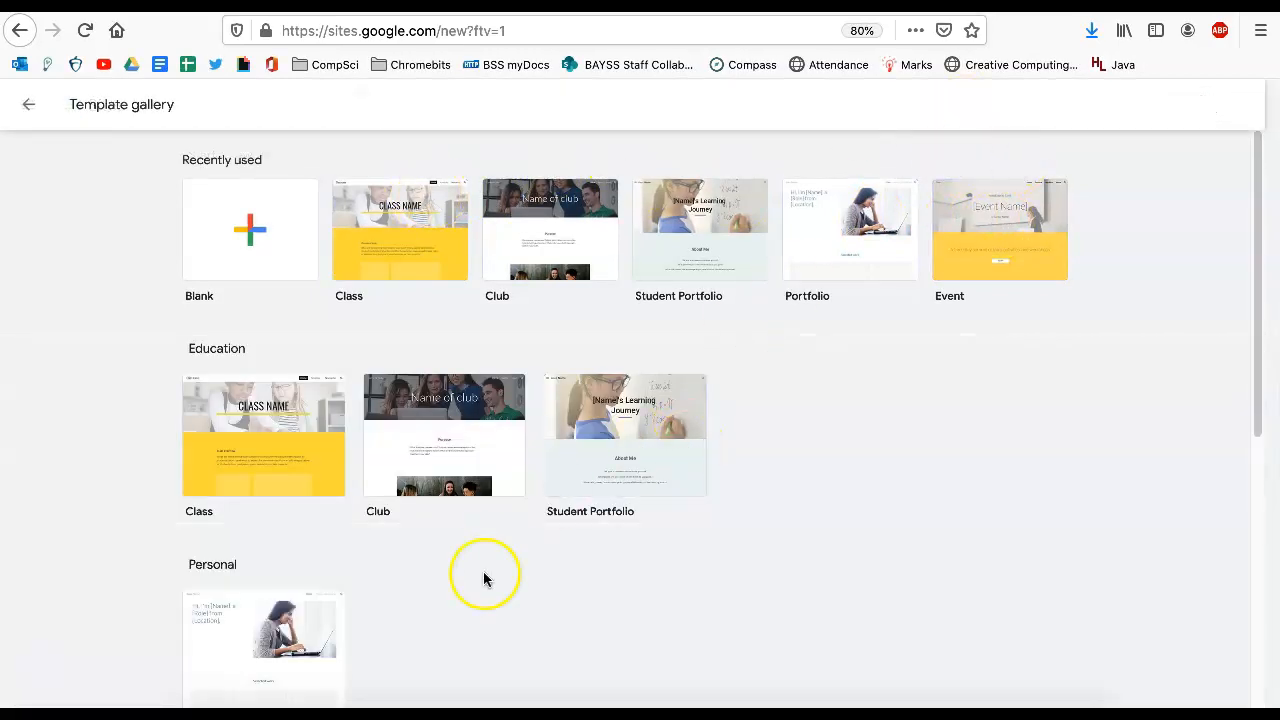
scroll(483, 575, "down", 3)
scroll(483, 578, "up", 3)
scroll(483, 578, "down", 5)
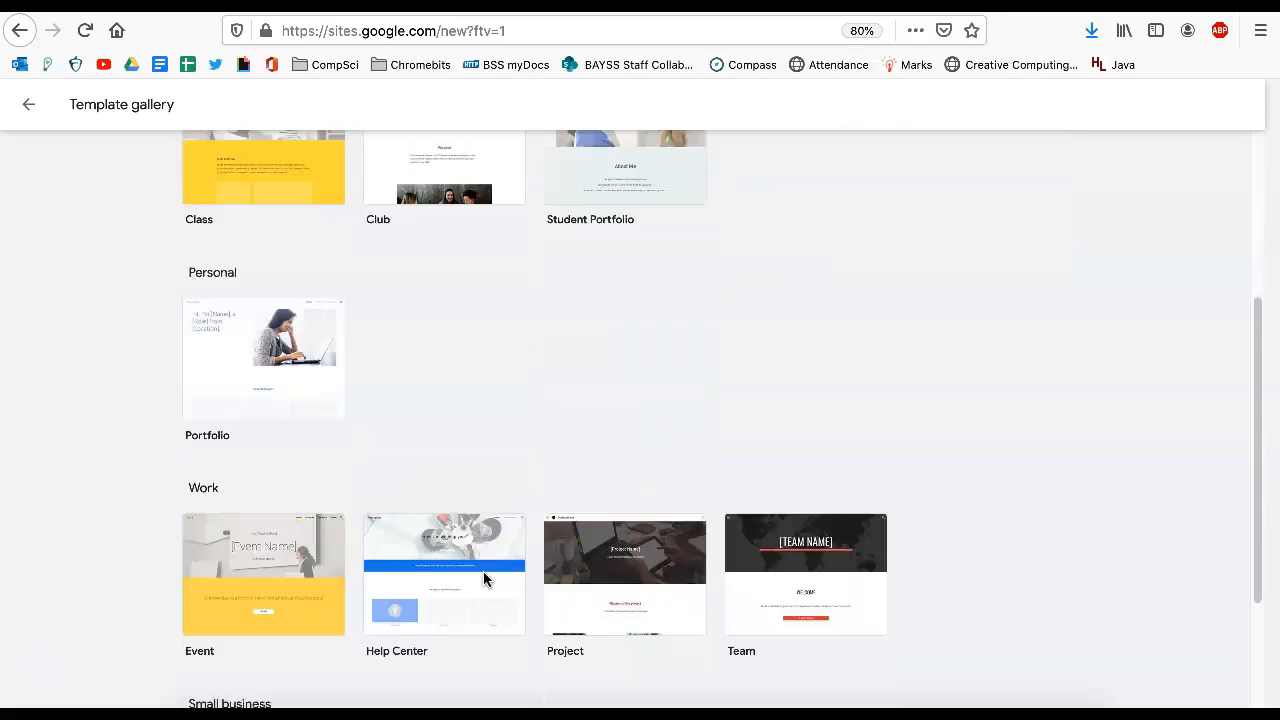
scroll(483, 585, "up", 5)
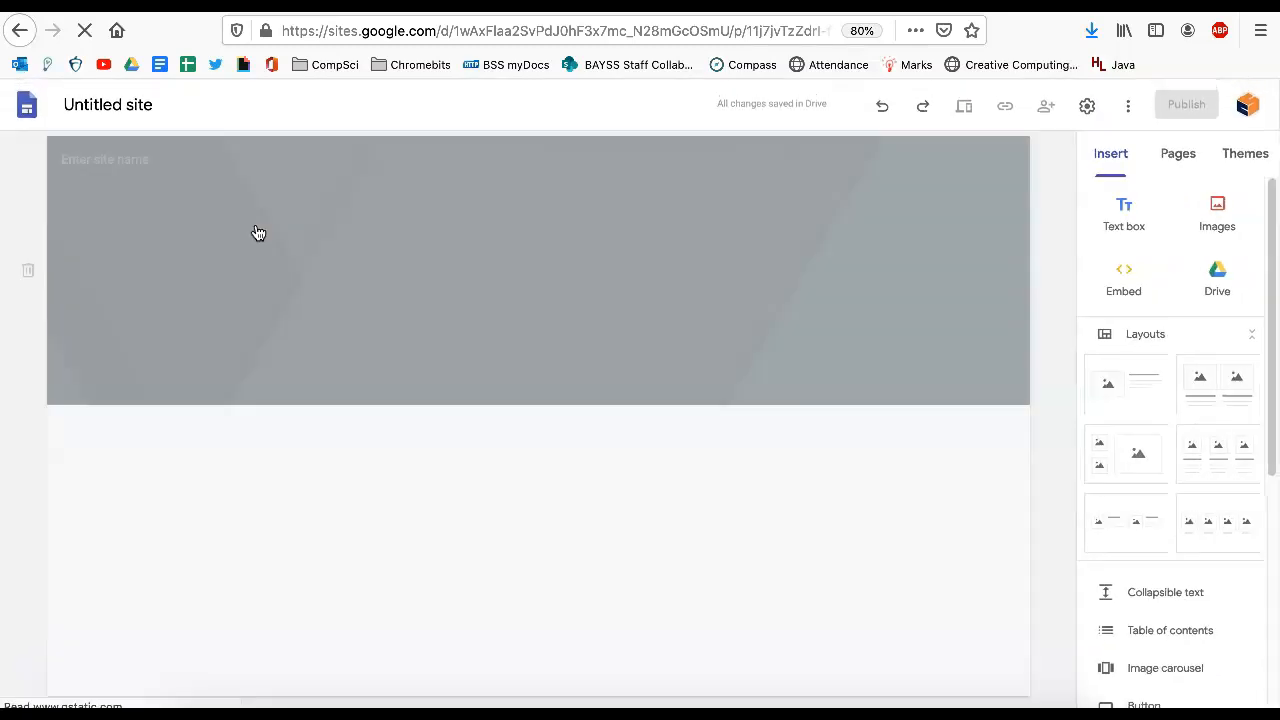
Step: Name the untitled site Computer Hardware
left_click(102, 106)
type("Computer Hard")
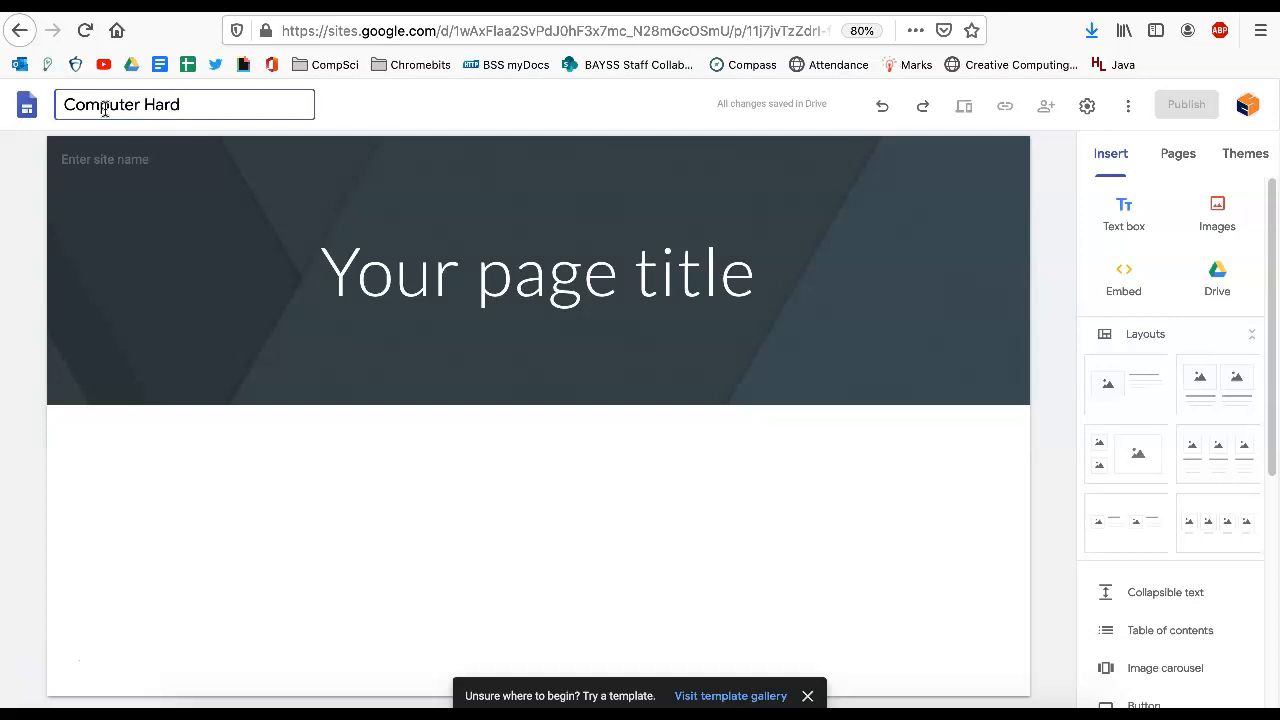
key("Return")
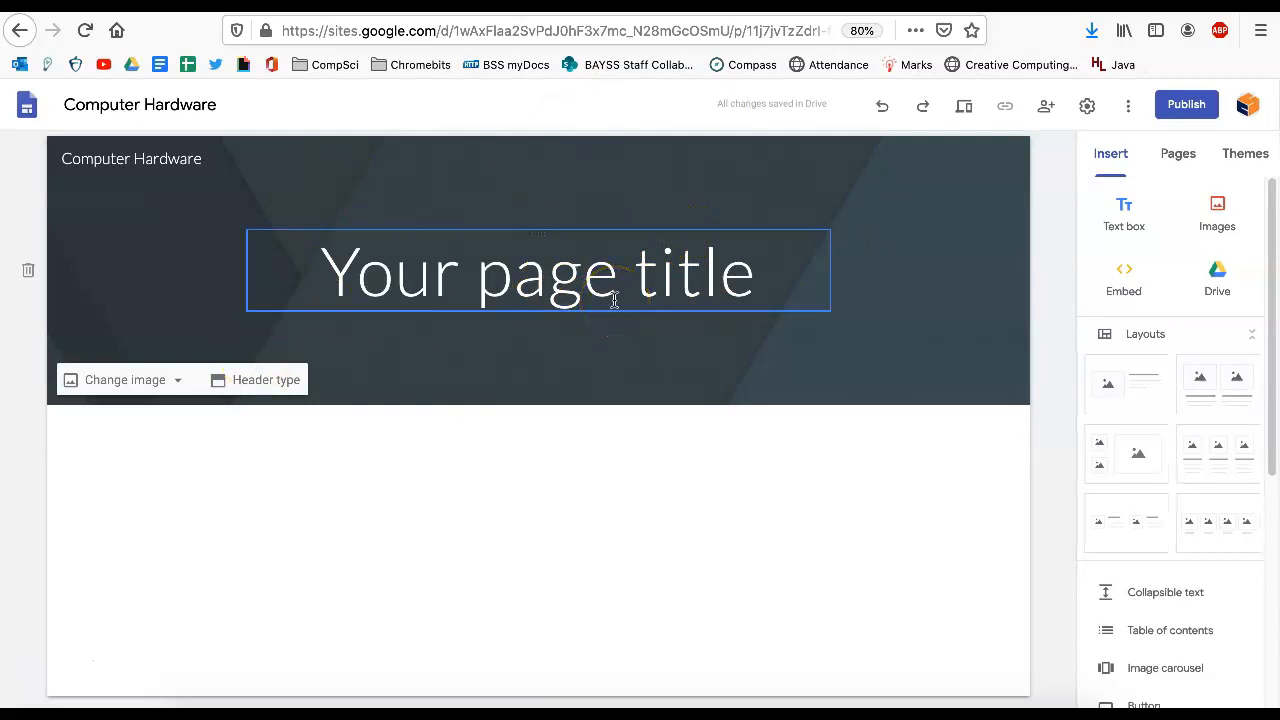
Step: Try the Large banner header type on the home page and return the header to Banner
left_click(245, 389)
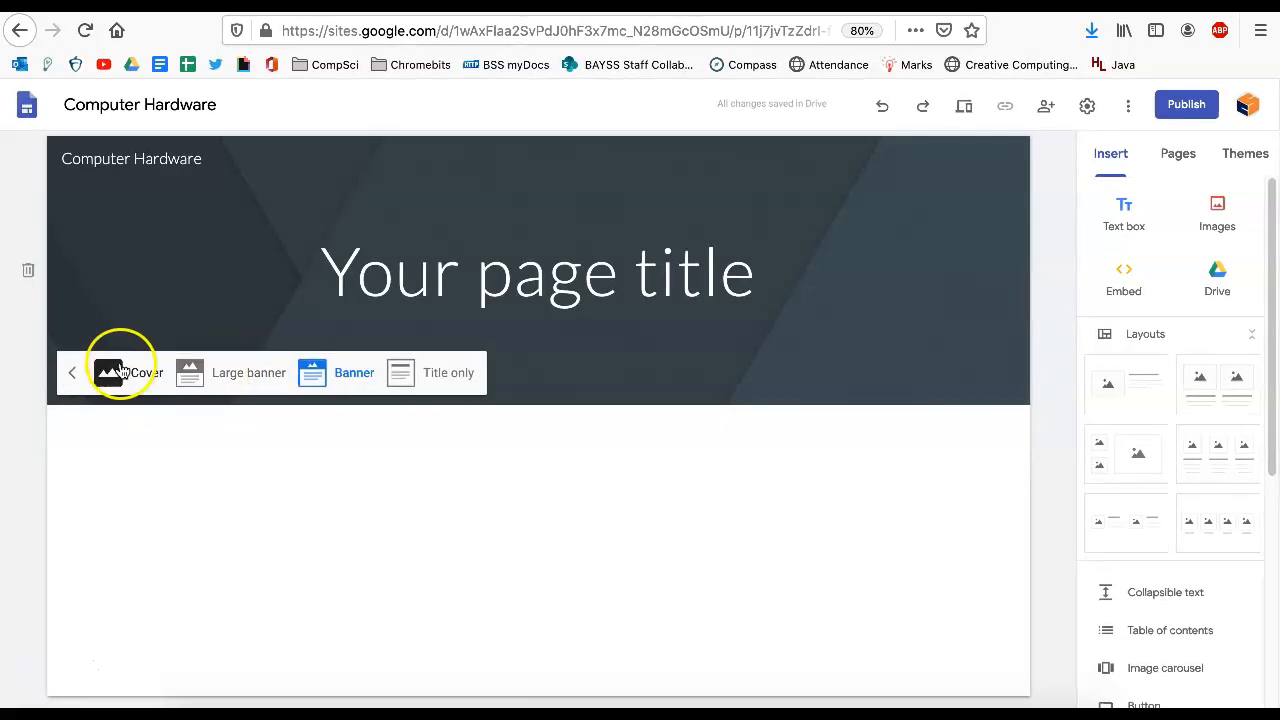
left_click(225, 374)
left_click(354, 506)
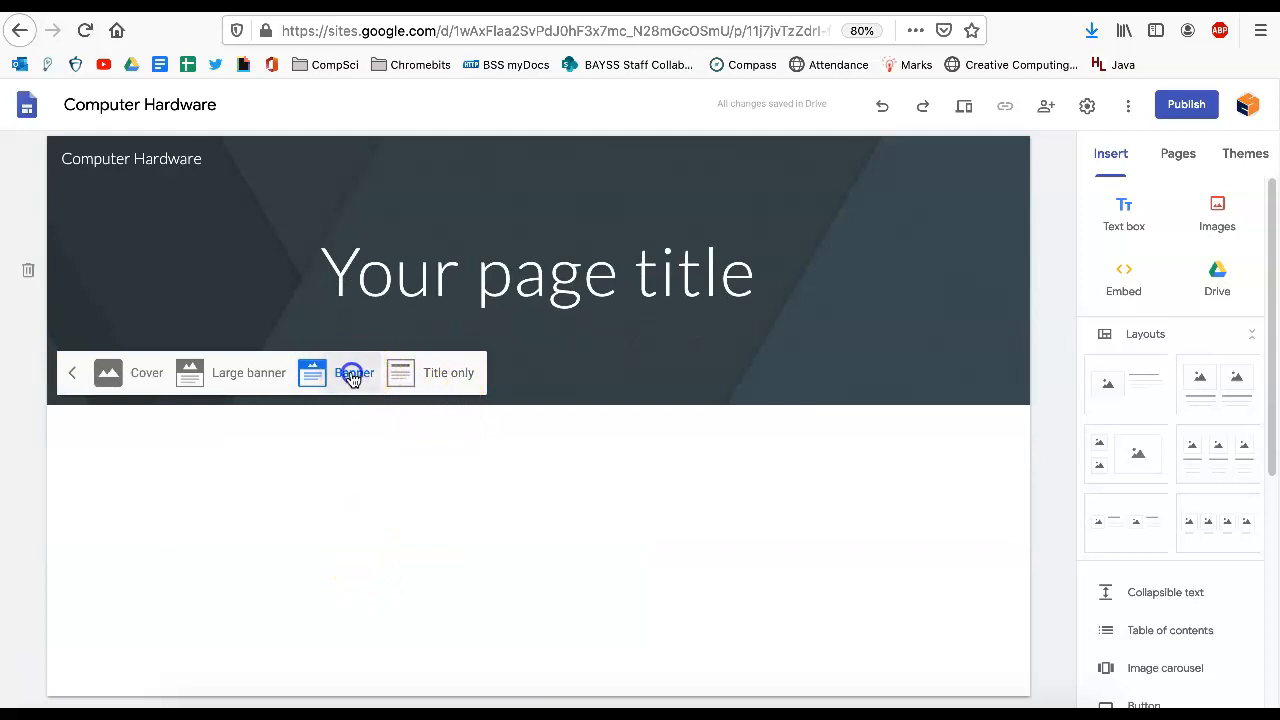
left_click(348, 460)
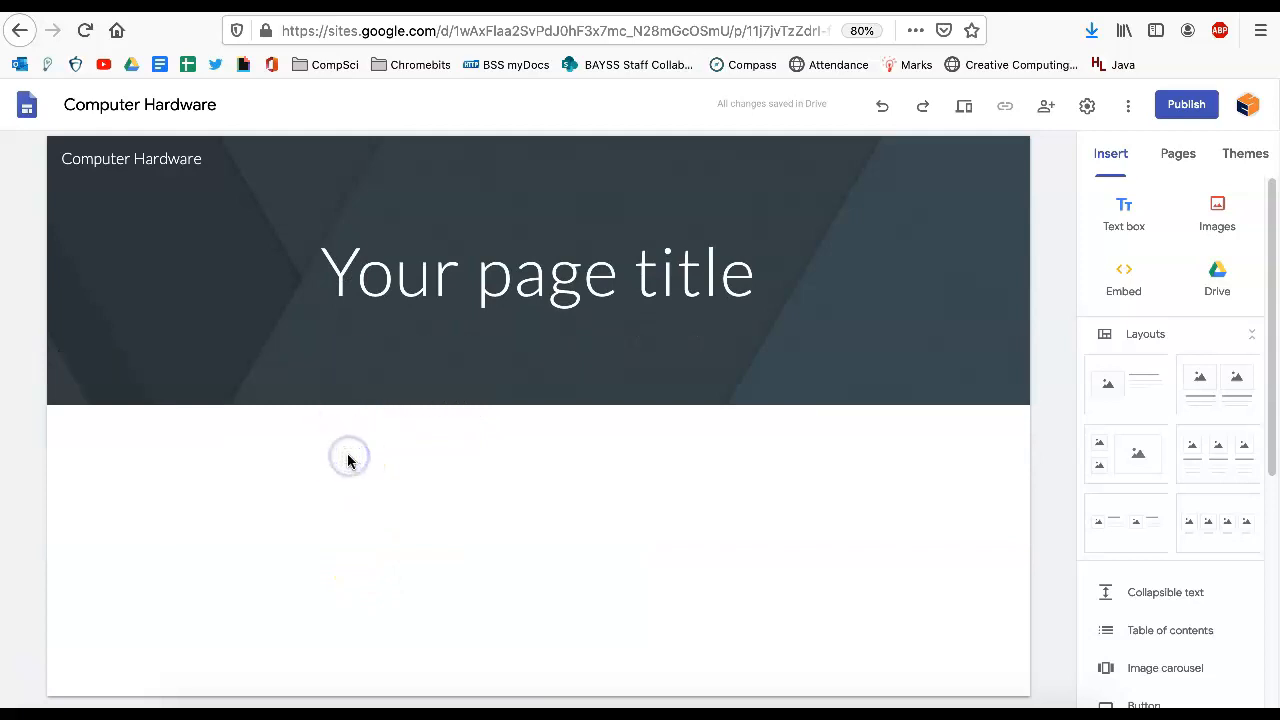
left_click(471, 349)
Step: Add two new pages to the site, named The Big Five and Input and Output Devices
left_click(1191, 160)
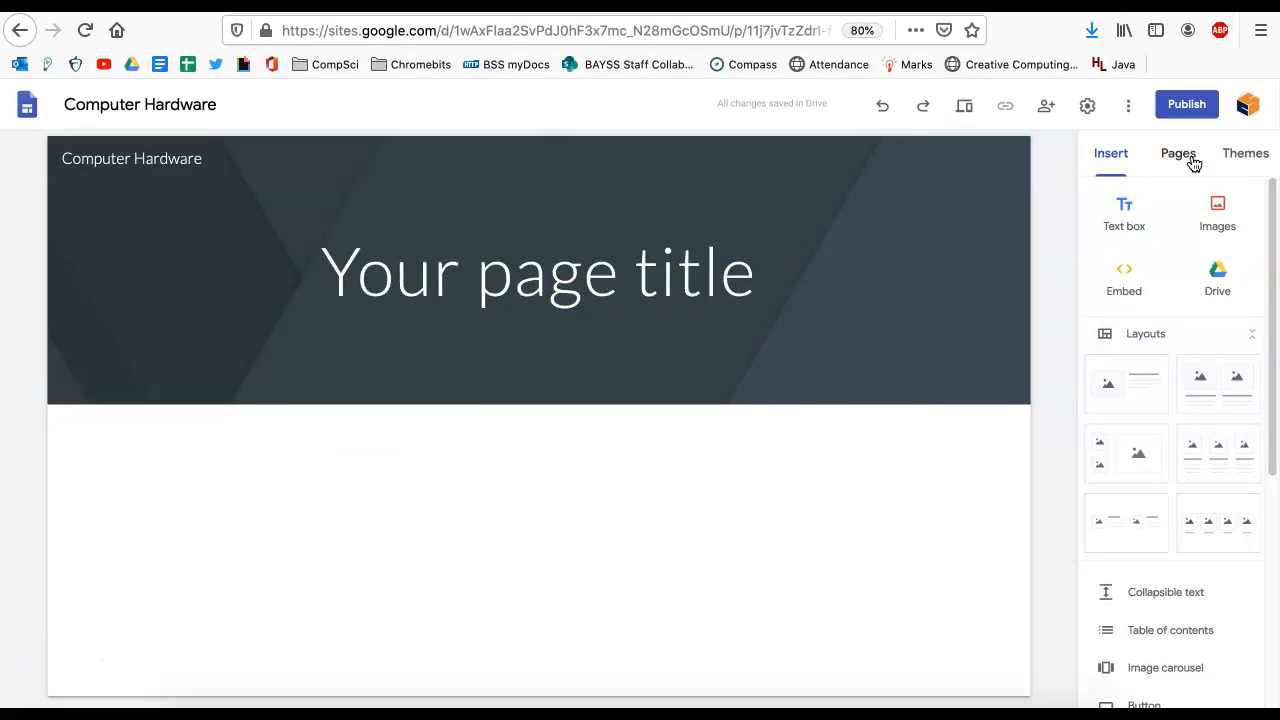
left_click(1193, 162)
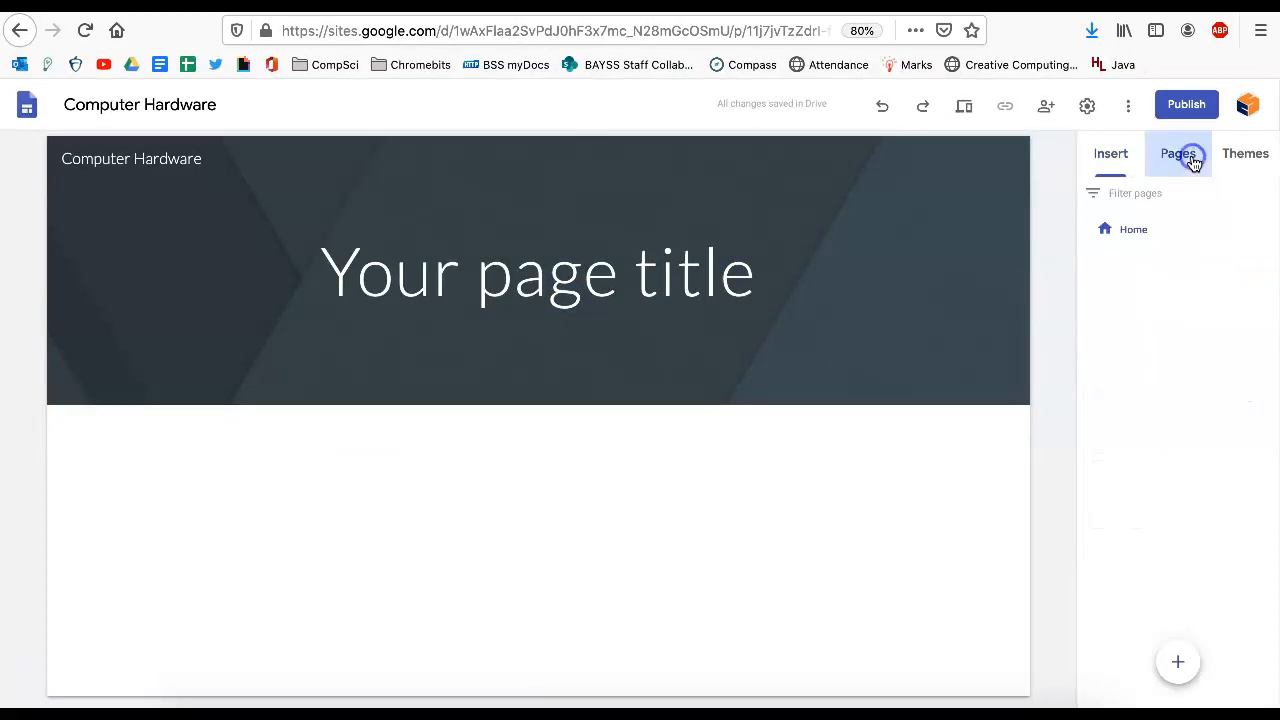
left_click(1178, 661)
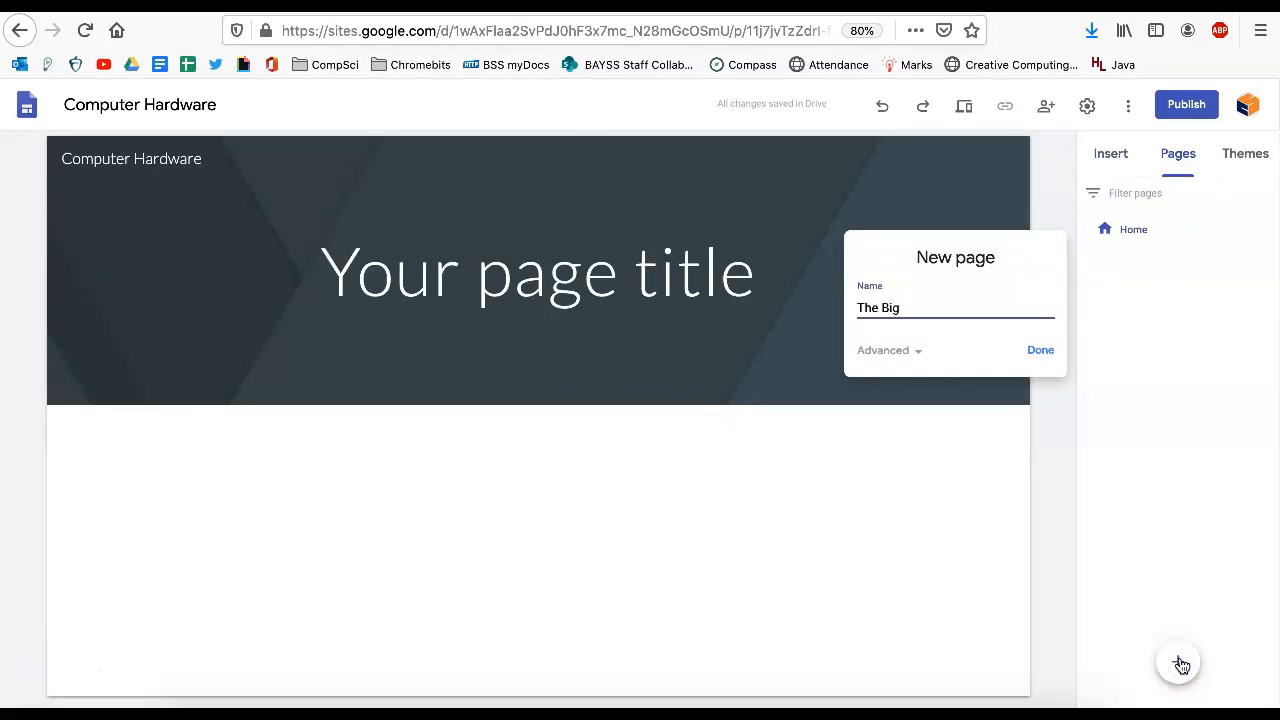
left_click(1039, 349)
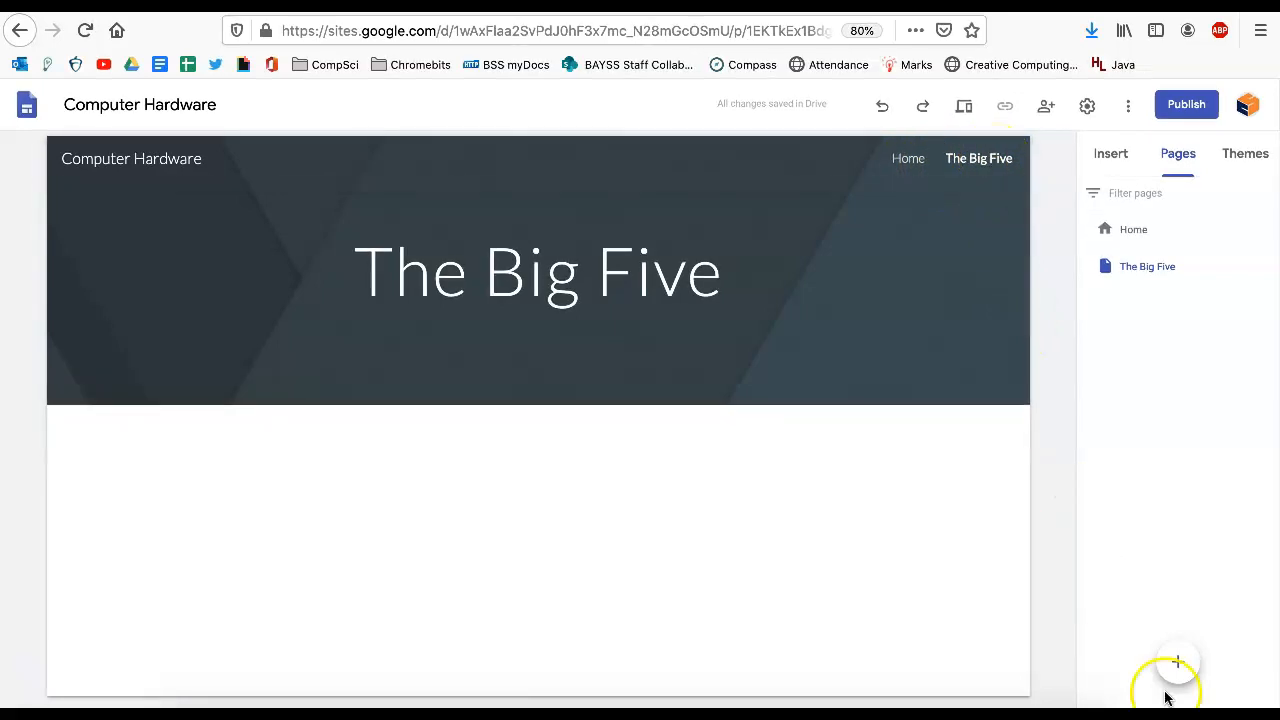
left_click(1178, 662)
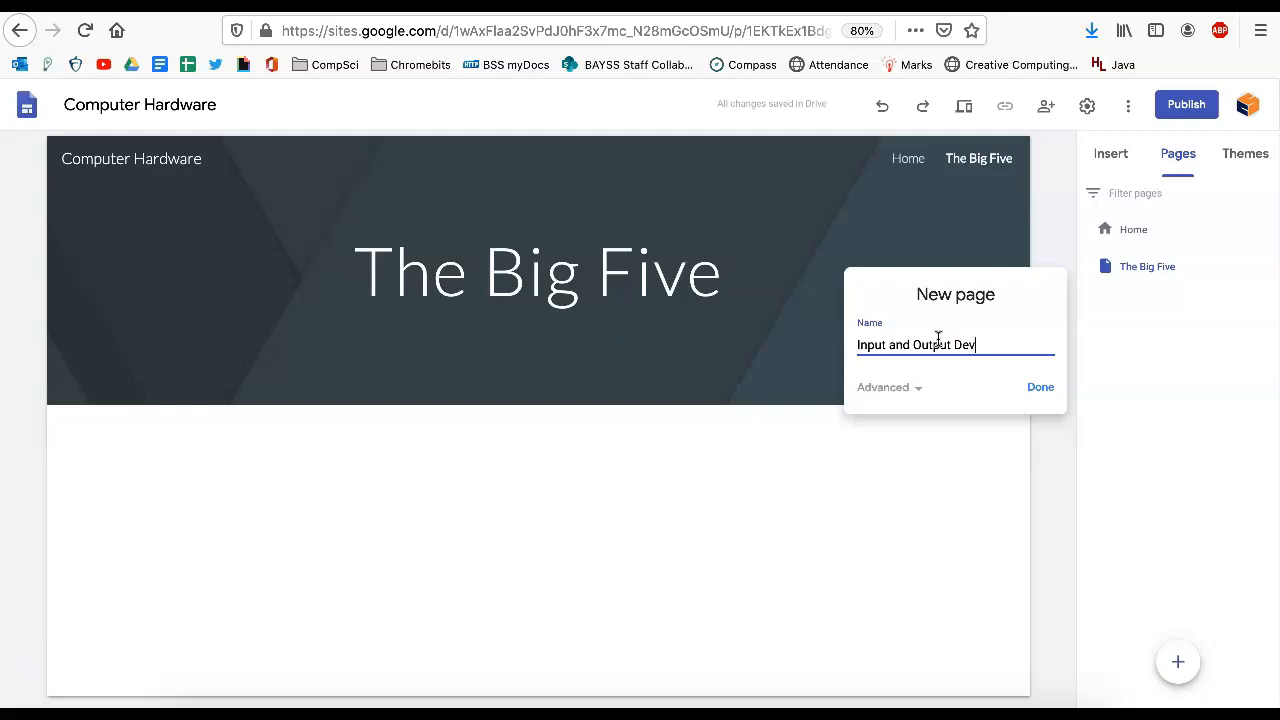
left_click(1040, 387)
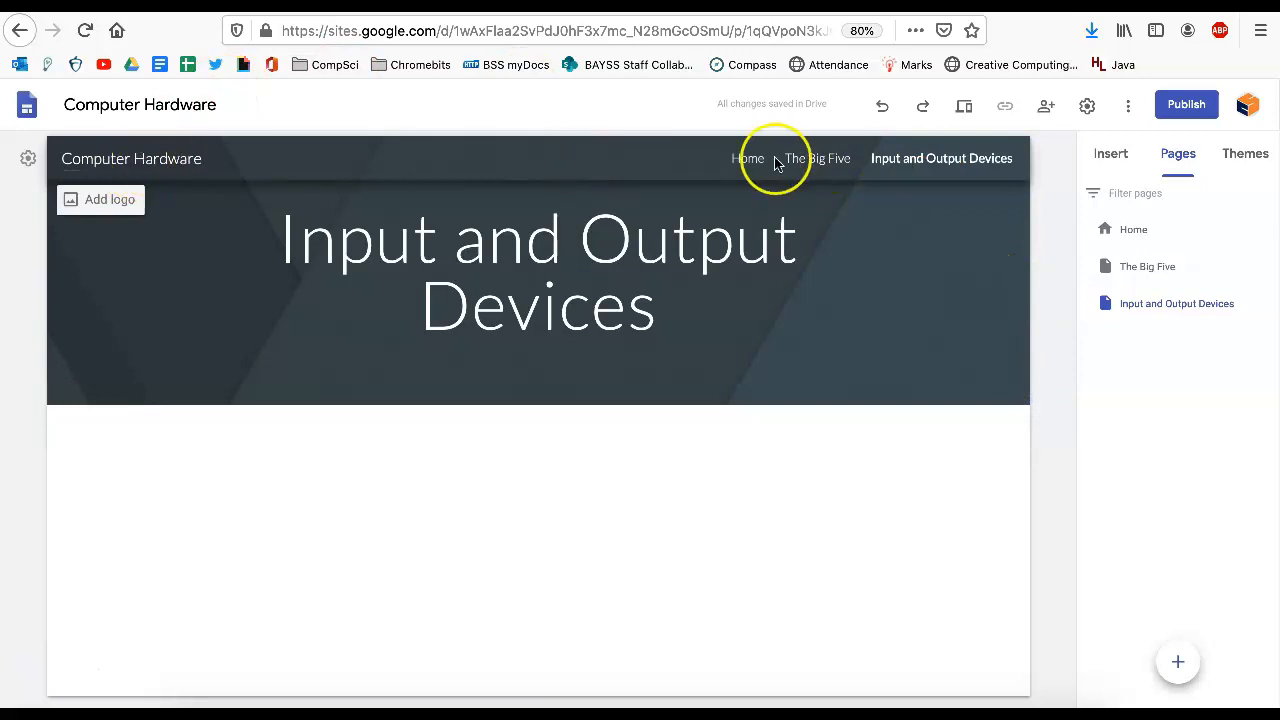
Step: On The Big Five page, insert the layout with one image beside text and enter Motherboard as its title
left_click(807, 160)
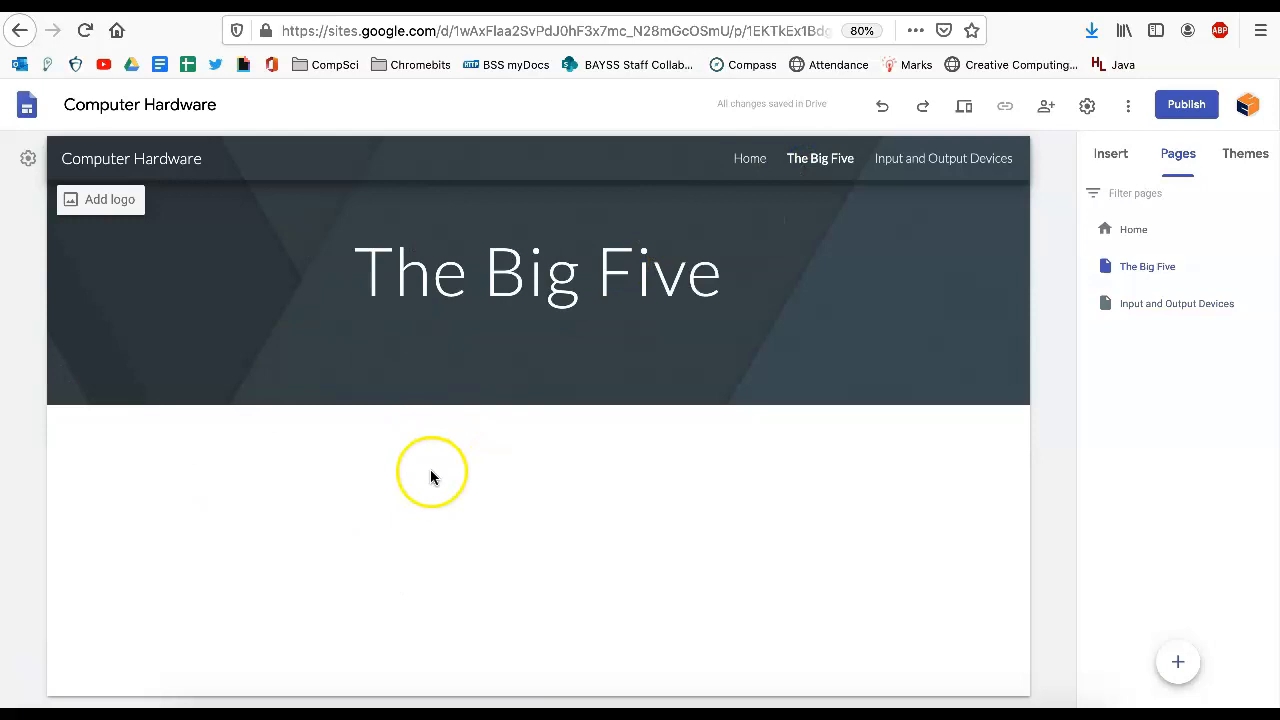
left_click(1111, 156)
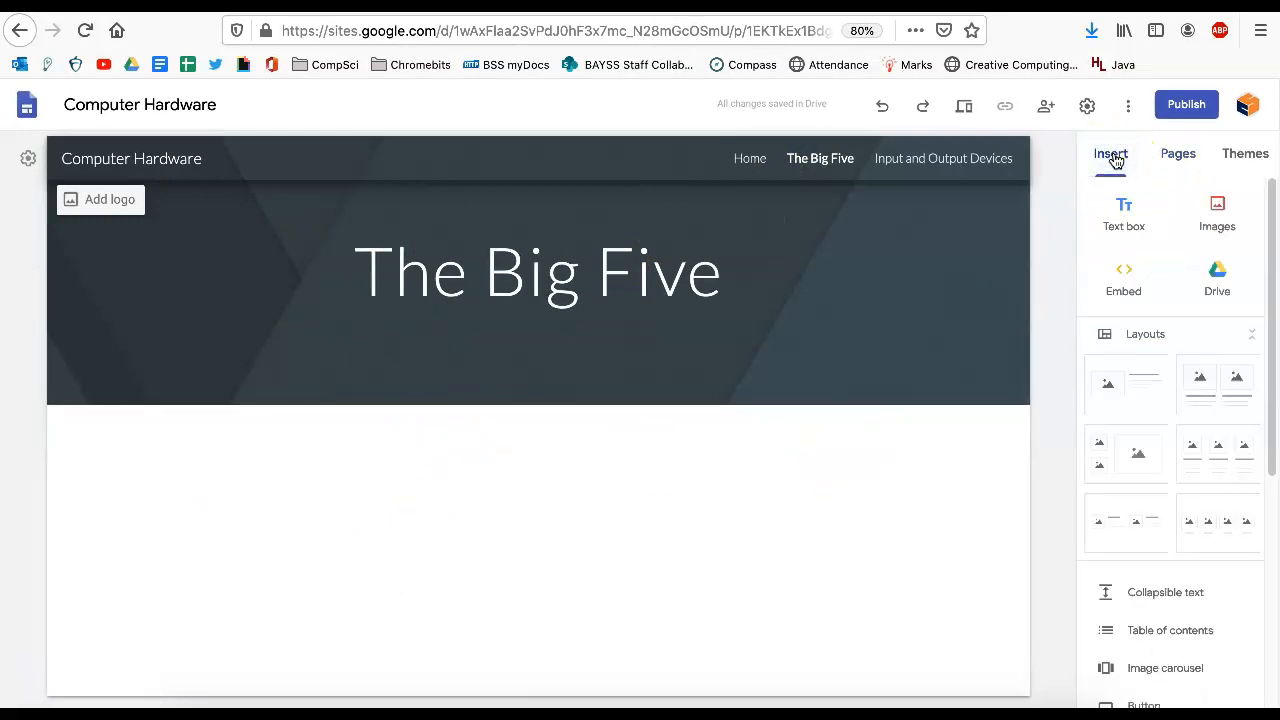
left_click(1141, 398)
left_click(606, 372)
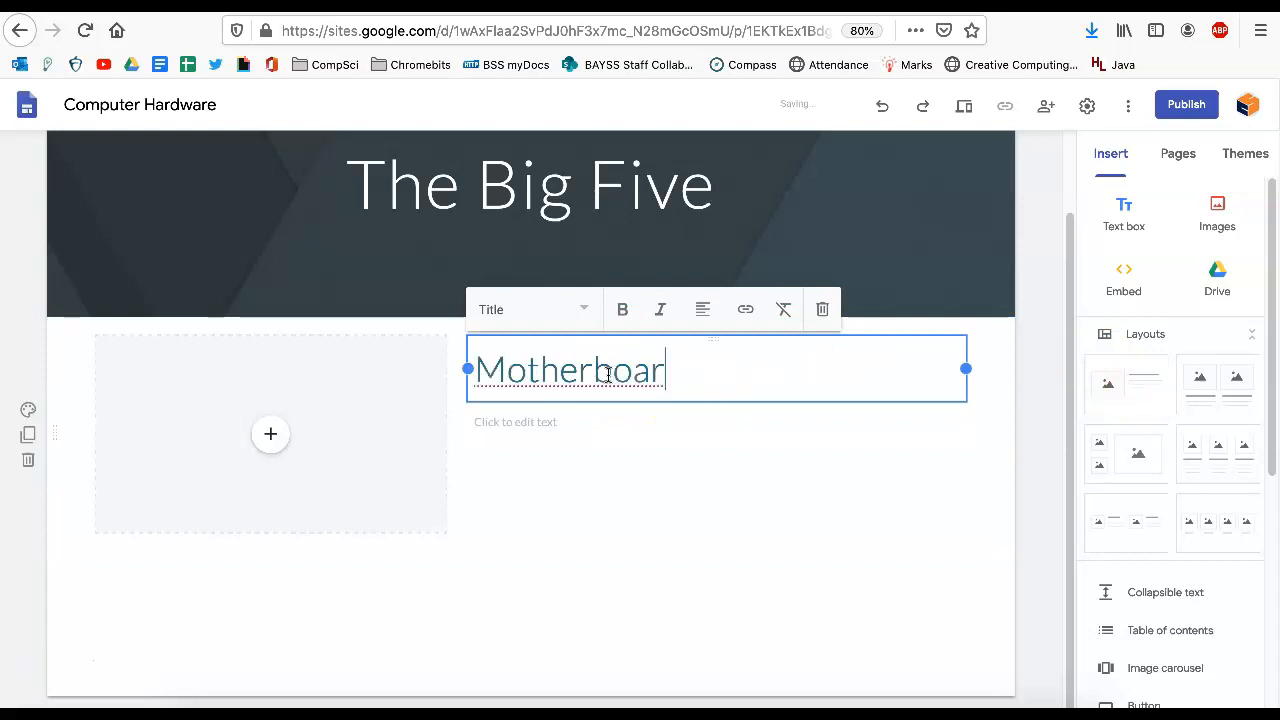
left_click(691, 451)
left_click(536, 425)
left_click(272, 437)
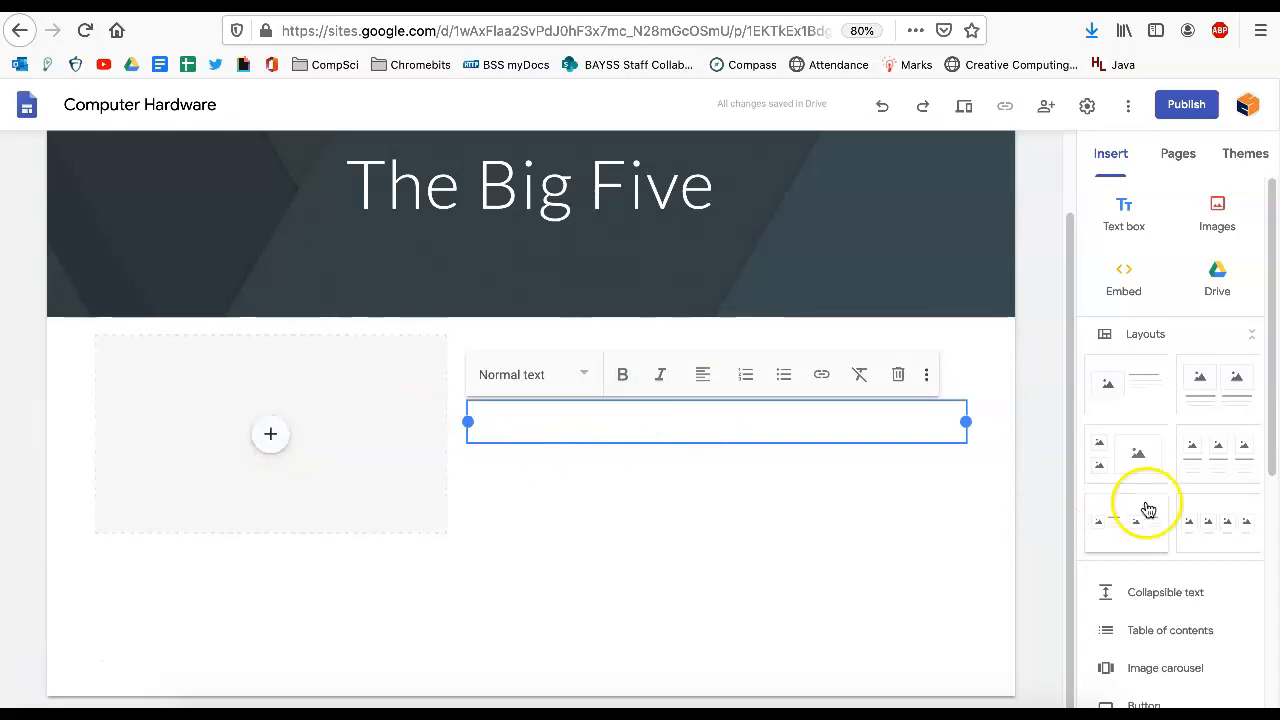
Step: Search YouTube for motherboard and insert the video How to Choose a Motherboard: 3 Levels of Skill on The Big Five page
scroll(1201, 305, "down", 3)
scroll(1200, 303, "down", 3)
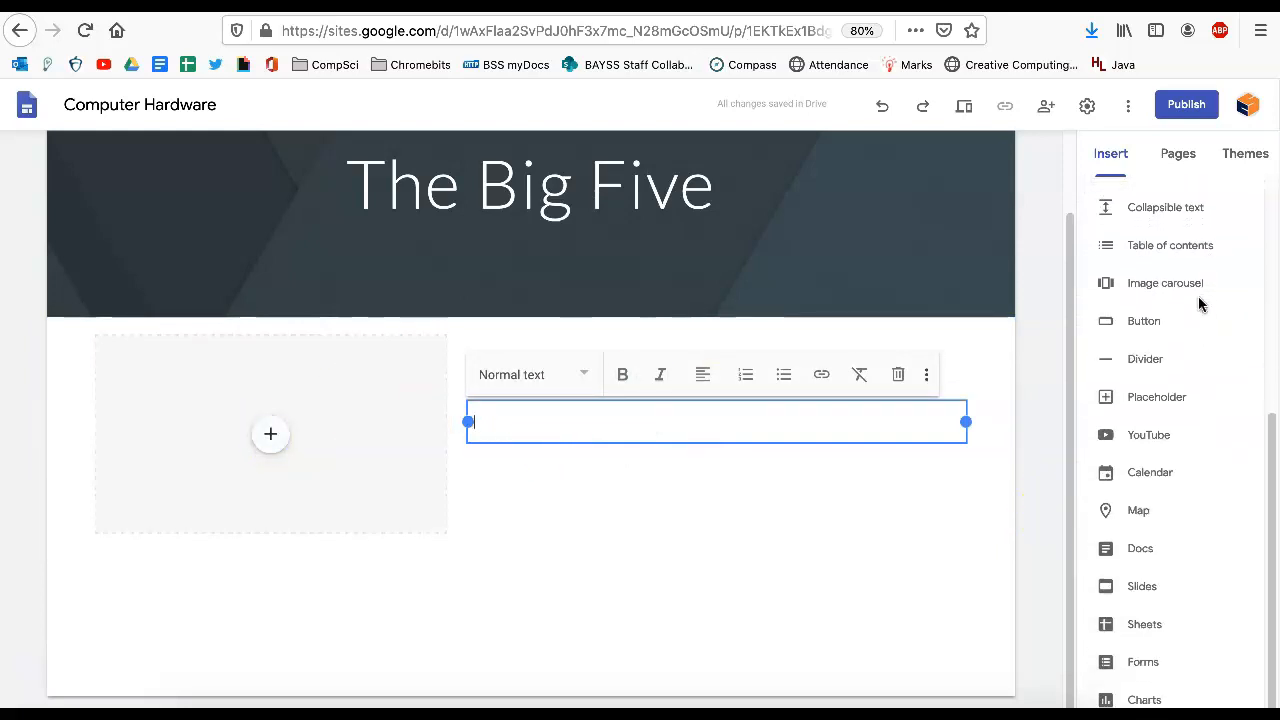
left_click(1148, 430)
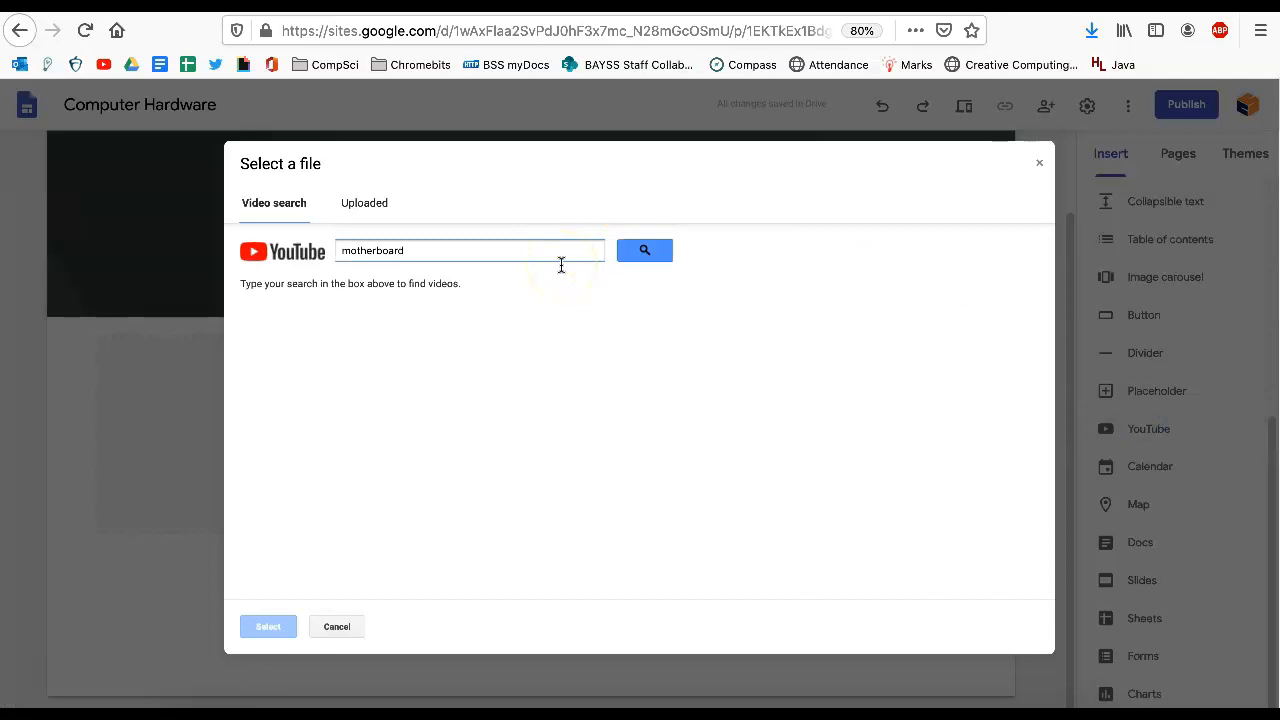
left_click(649, 249)
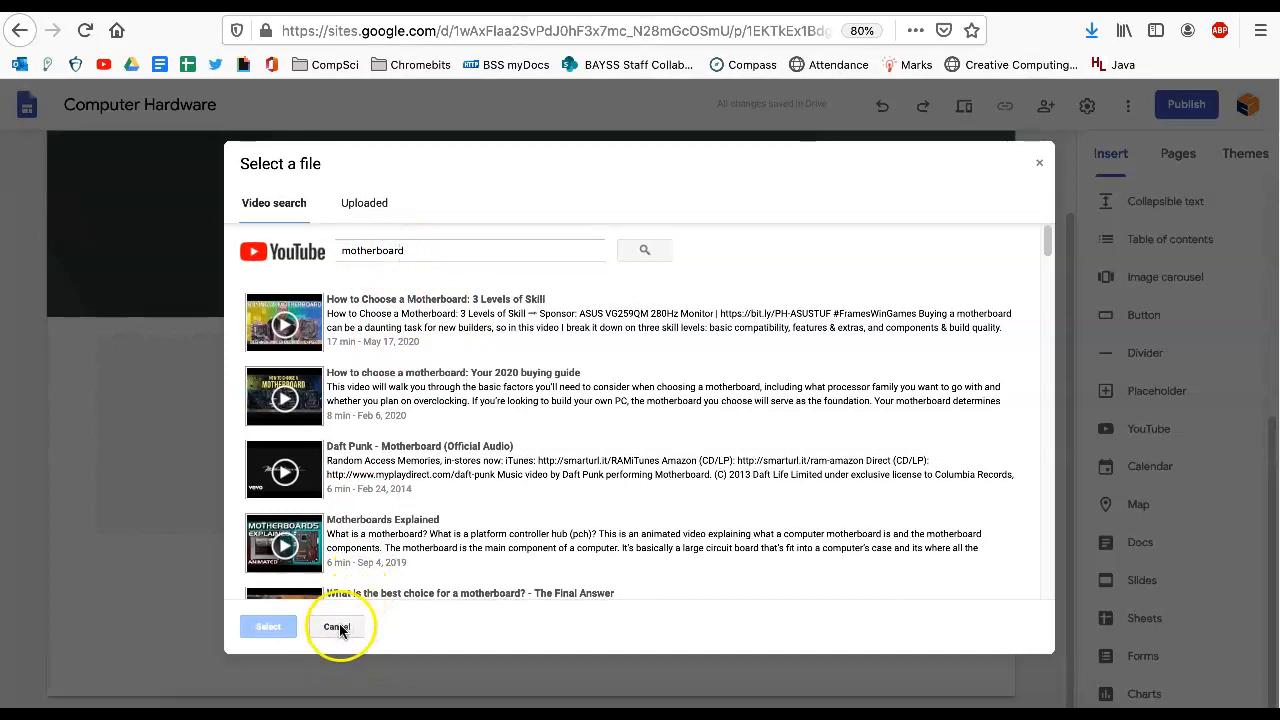
left_click(445, 303)
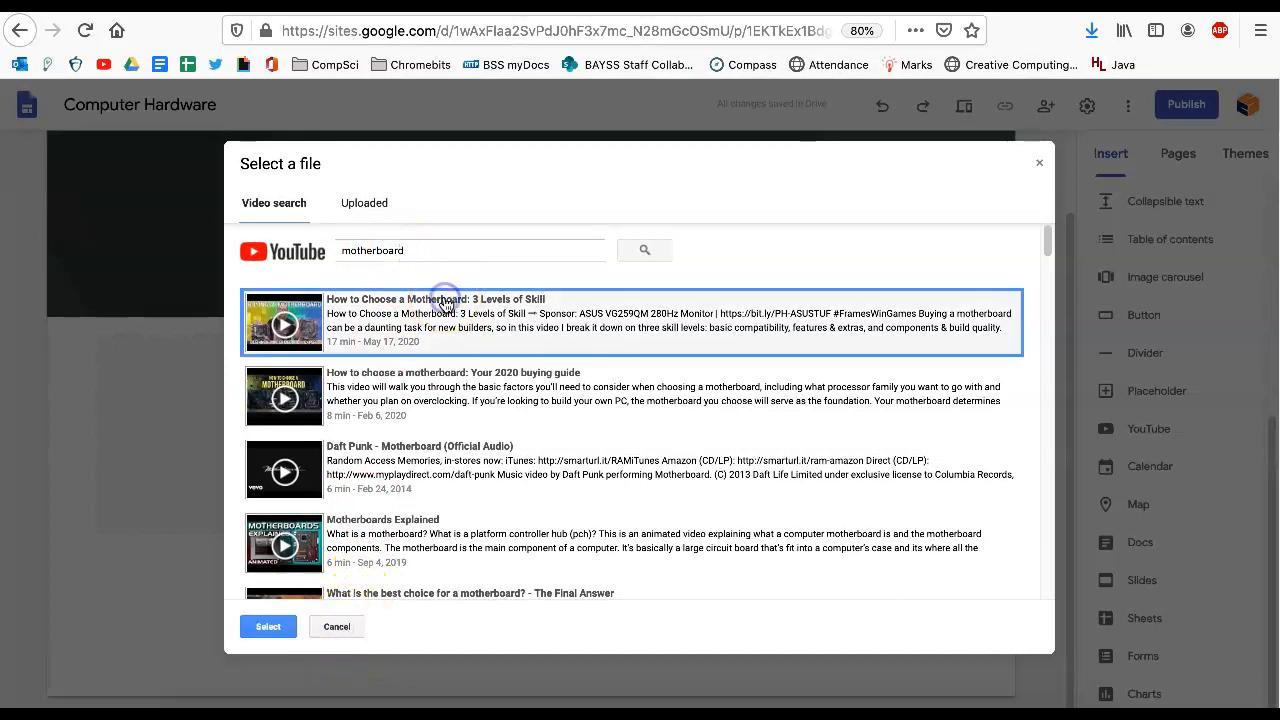
left_click(266, 626)
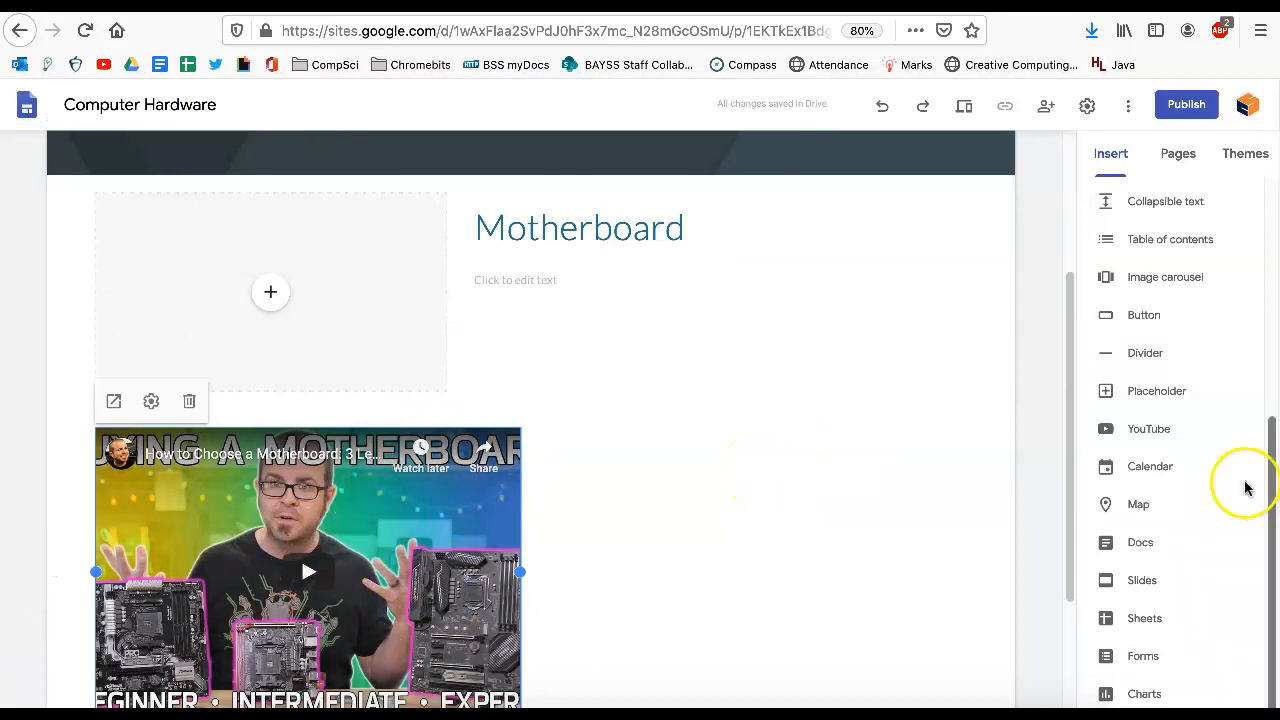
scroll(1162, 420, "up", 1)
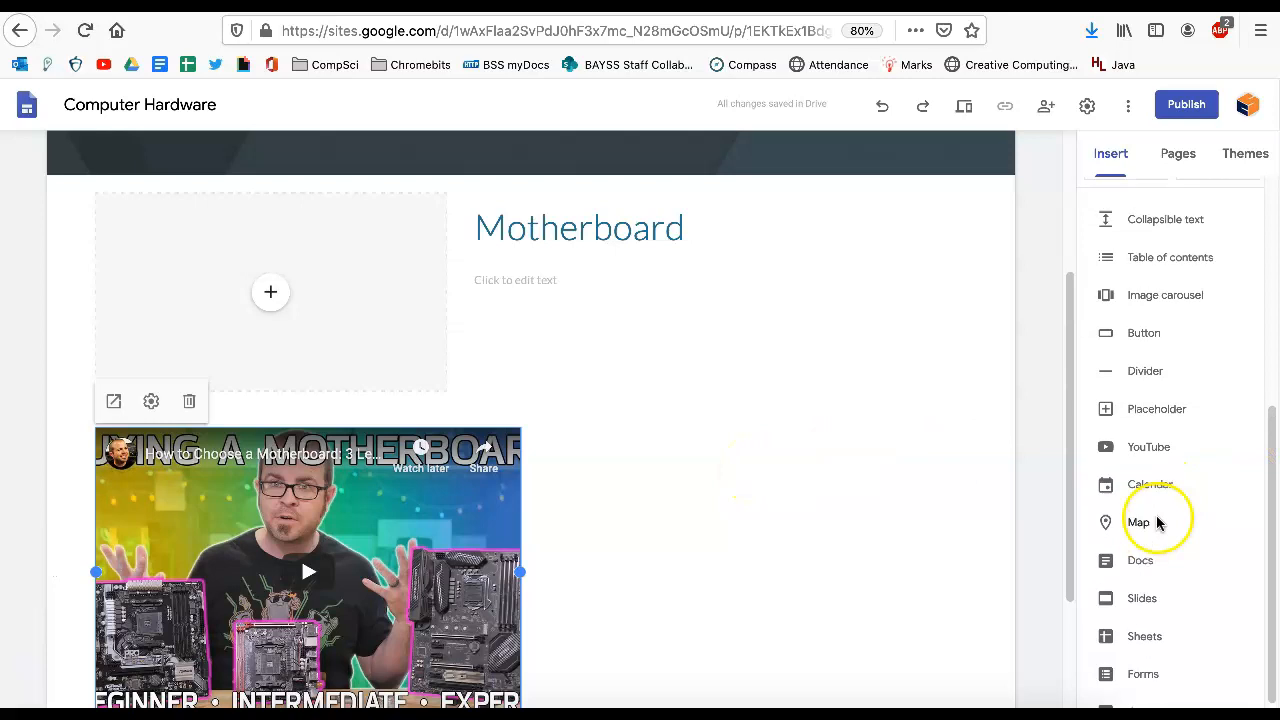
left_click(1160, 301)
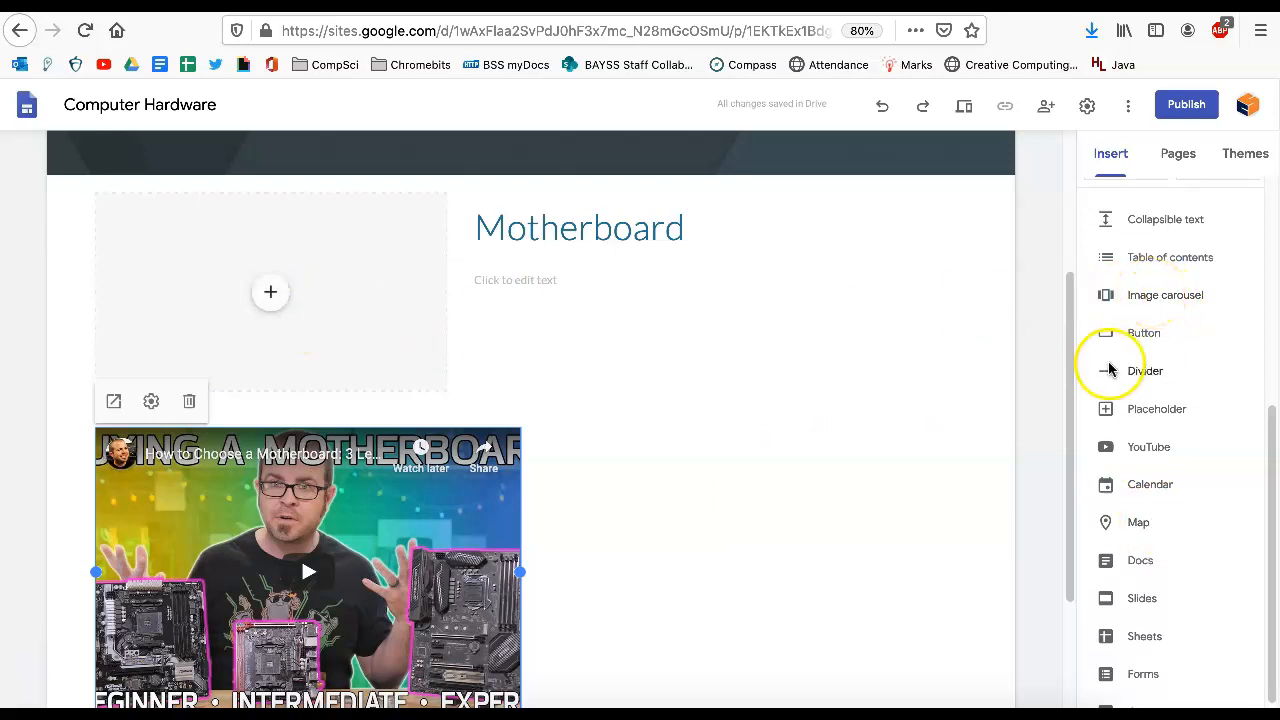
scroll(1190, 412, "down", 1)
scroll(1188, 411, "up", 1)
scroll(1188, 411, "down", 1)
left_click(1157, 538)
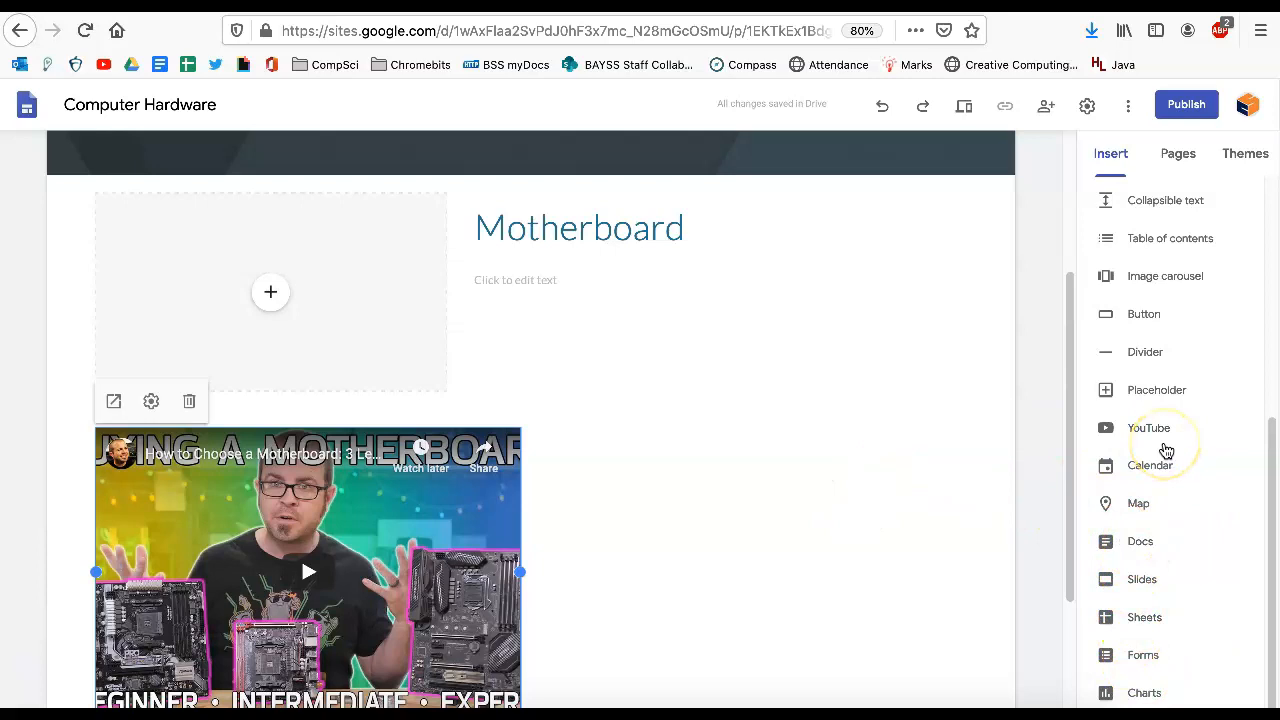
Step: Insert a divider below the motherboard video on The Big Five page
scroll(711, 634, "down", 1)
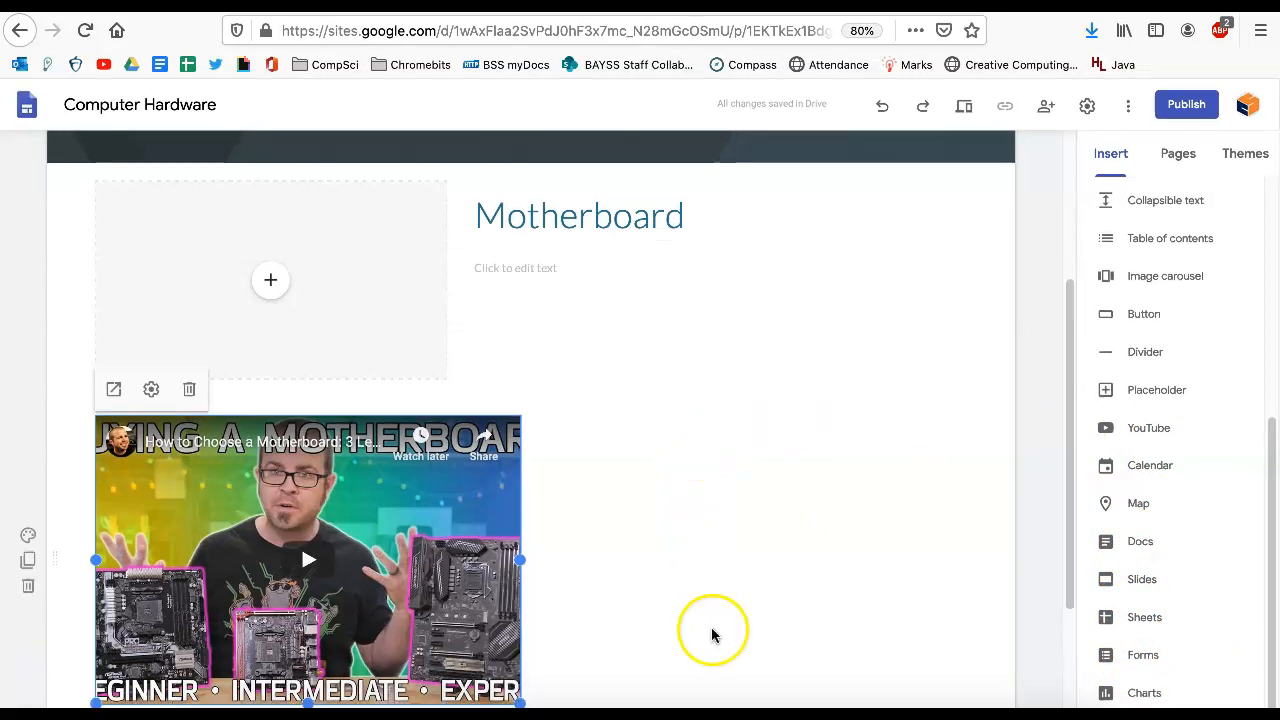
scroll(711, 634, "down", 3)
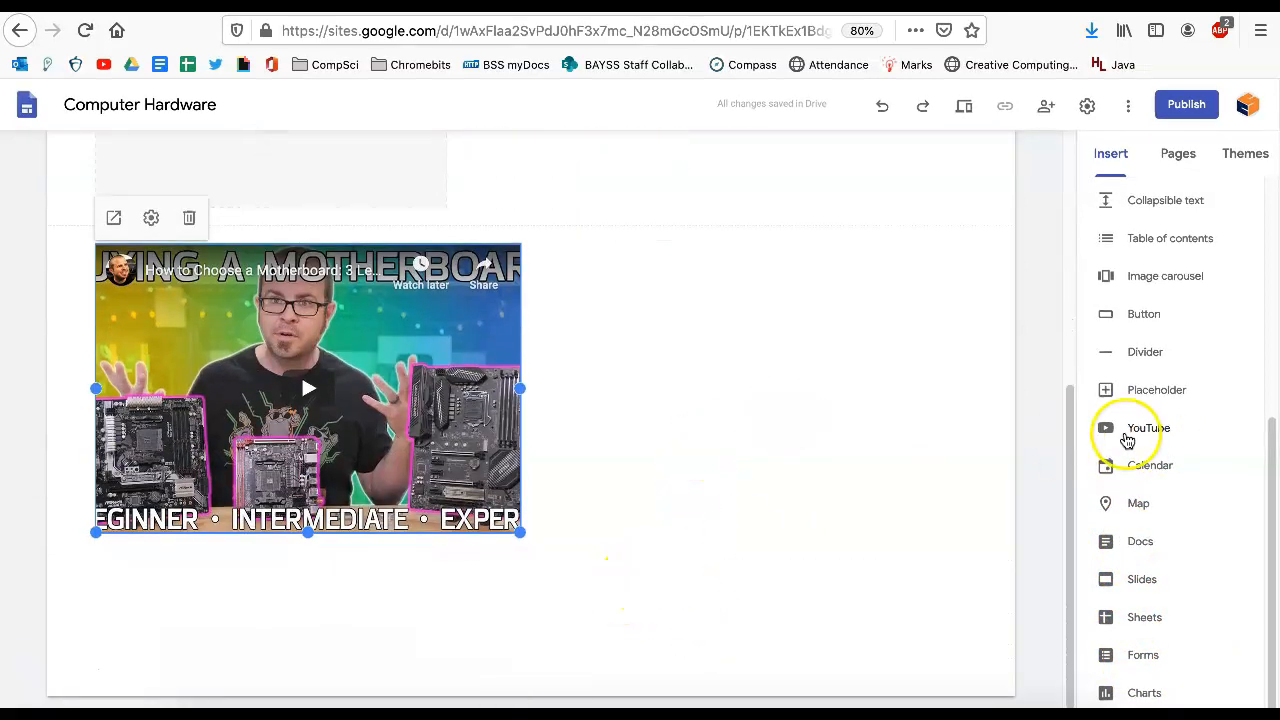
left_click(771, 551)
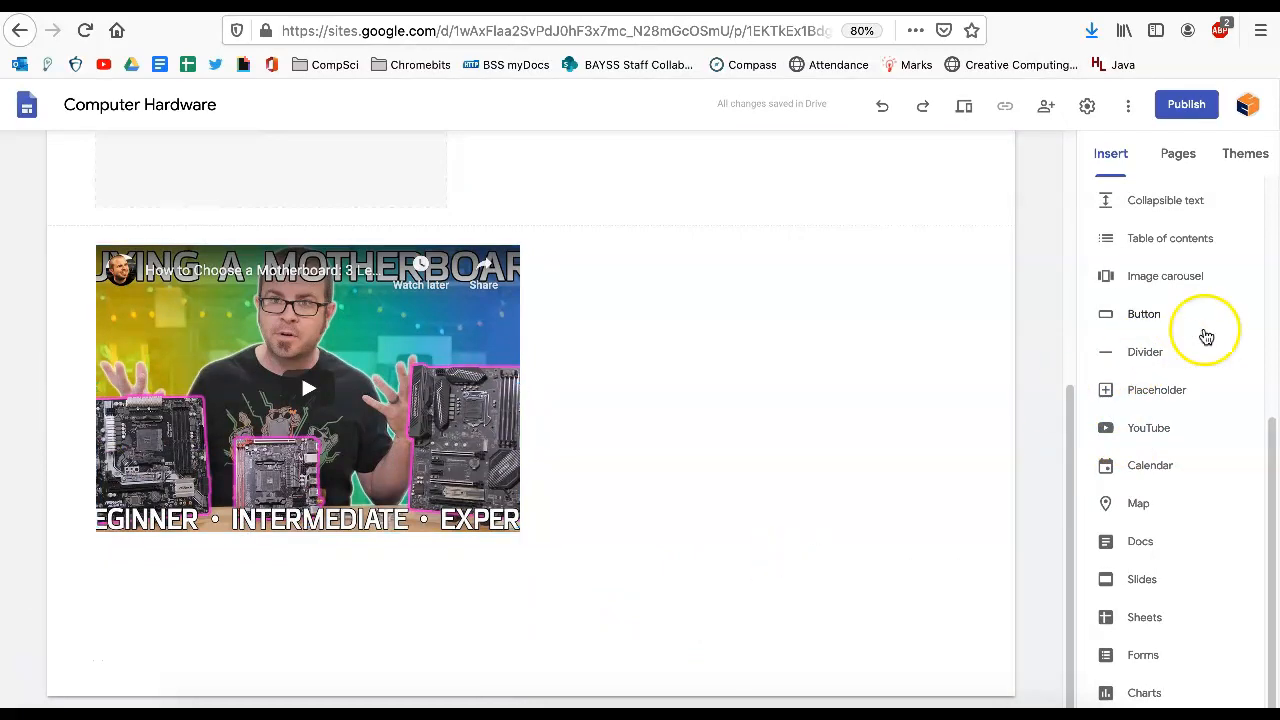
left_click(1166, 345)
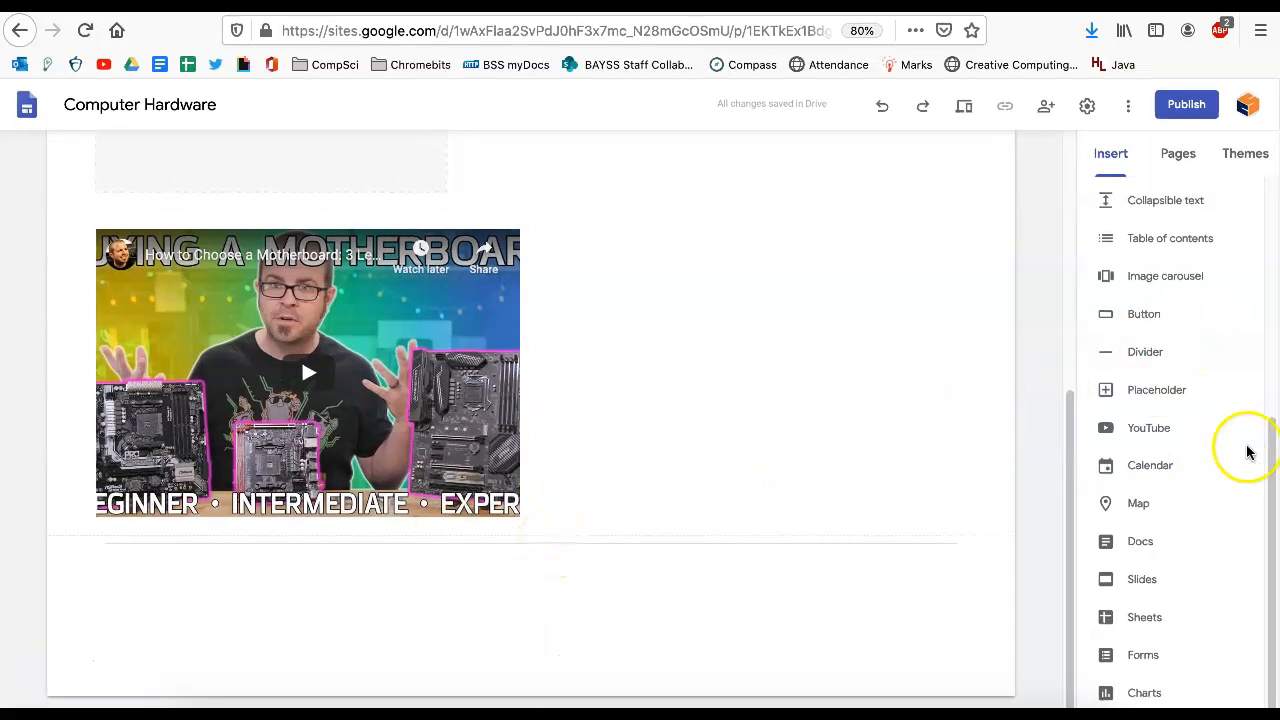
Step: Insert the layout with two side-by-side images and text beneath each one below the divider
scroll(1198, 420, "up", 2)
scroll(1200, 418, "up", 4)
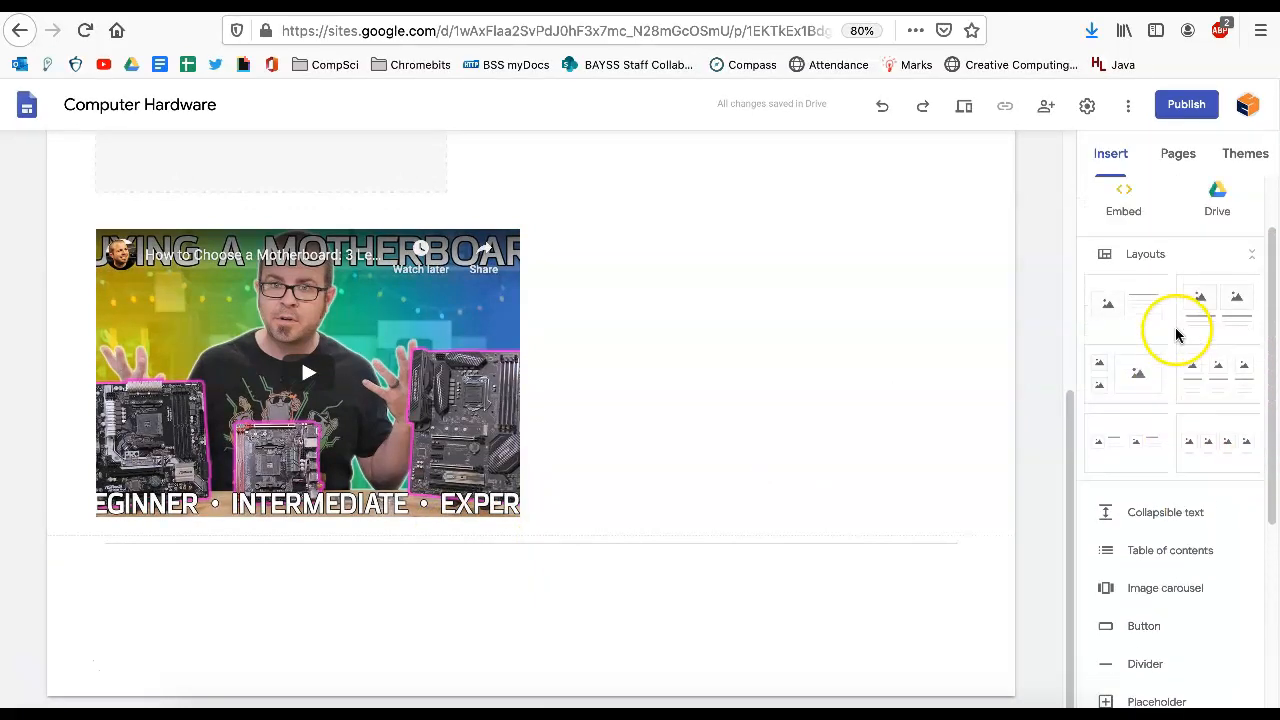
left_click(1200, 340)
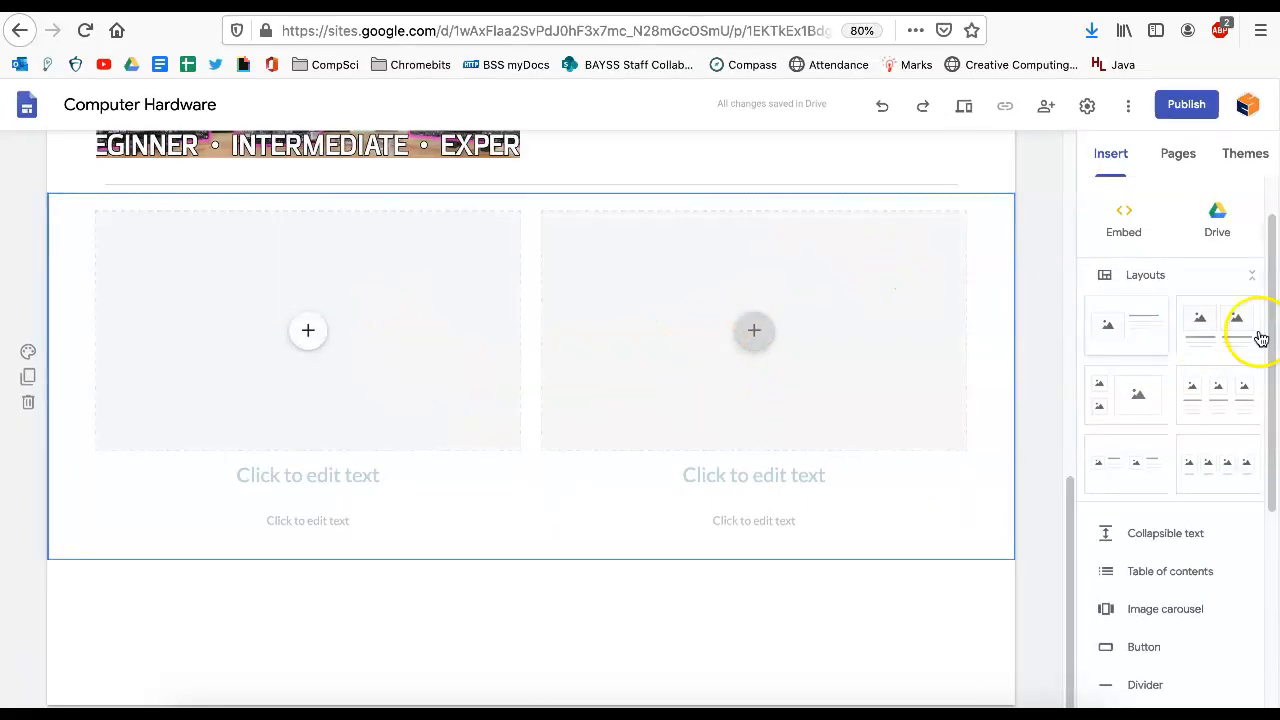
scroll(786, 331, "up", 2)
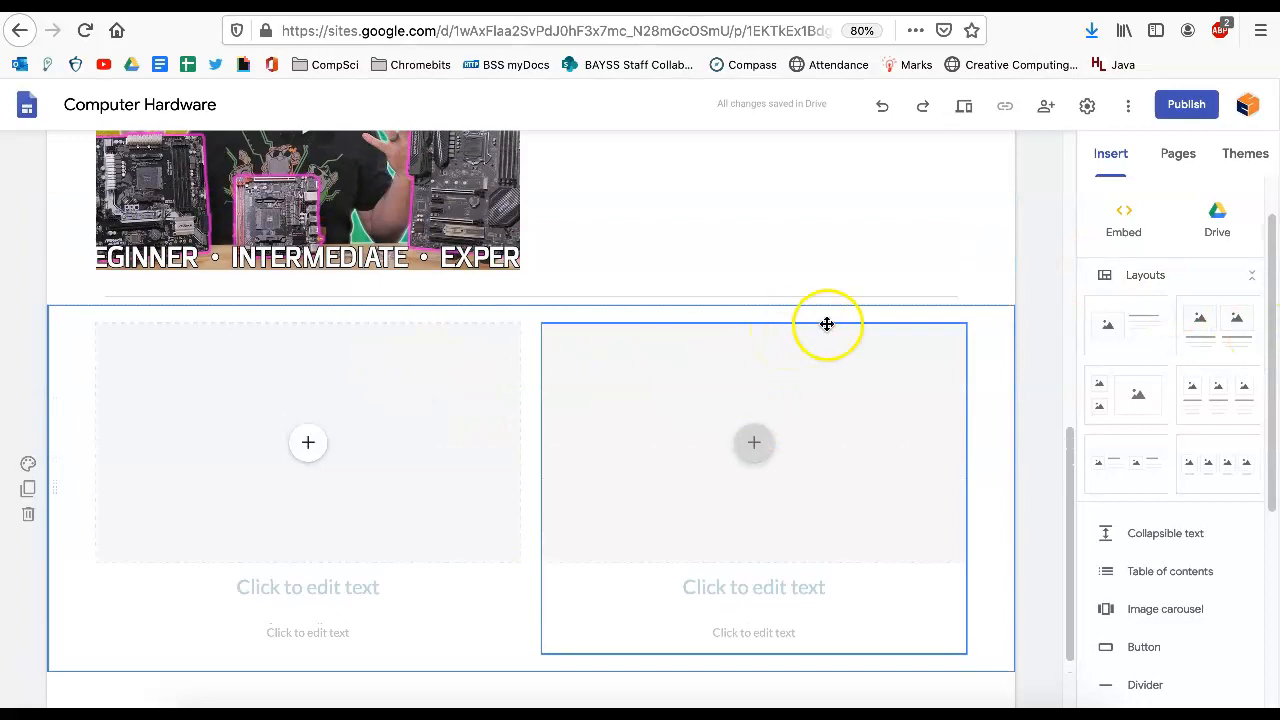
Step: Add a text box below the two-image layout on The Big Five page and enter RAM in it
scroll(1140, 575, "down", 2)
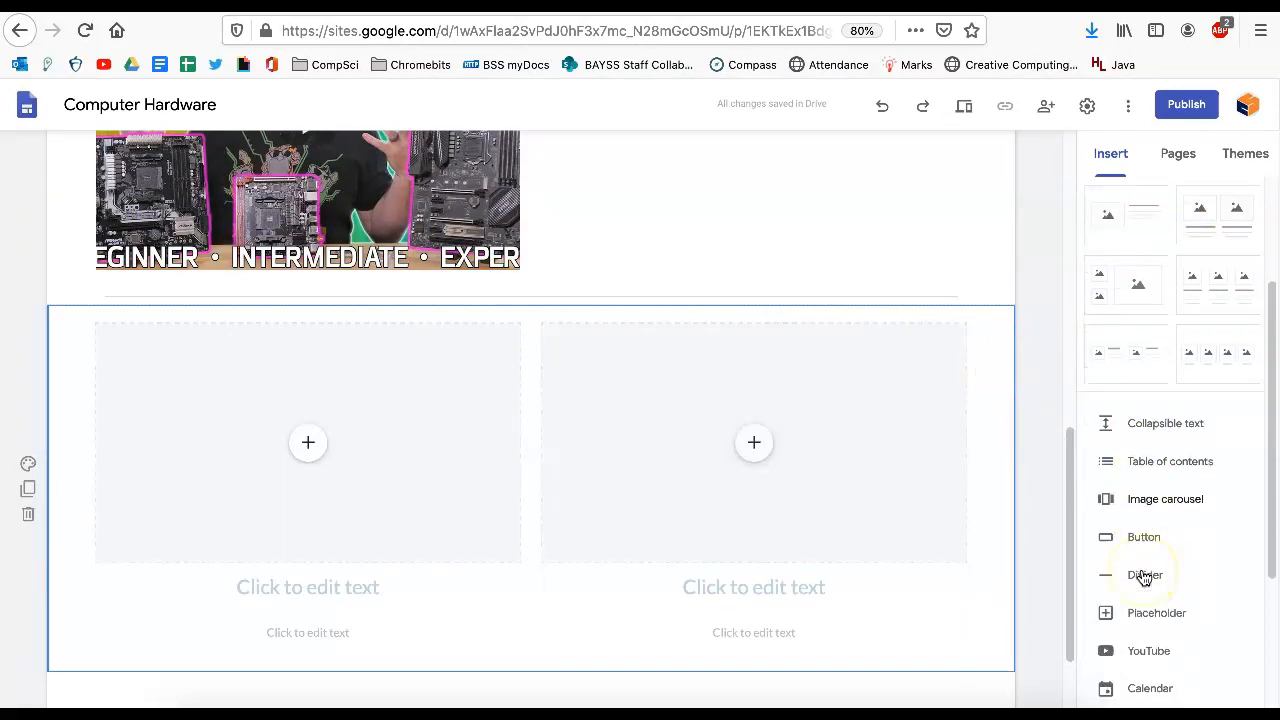
scroll(1143, 570, "up", 4)
left_click(1152, 206)
left_click(271, 507)
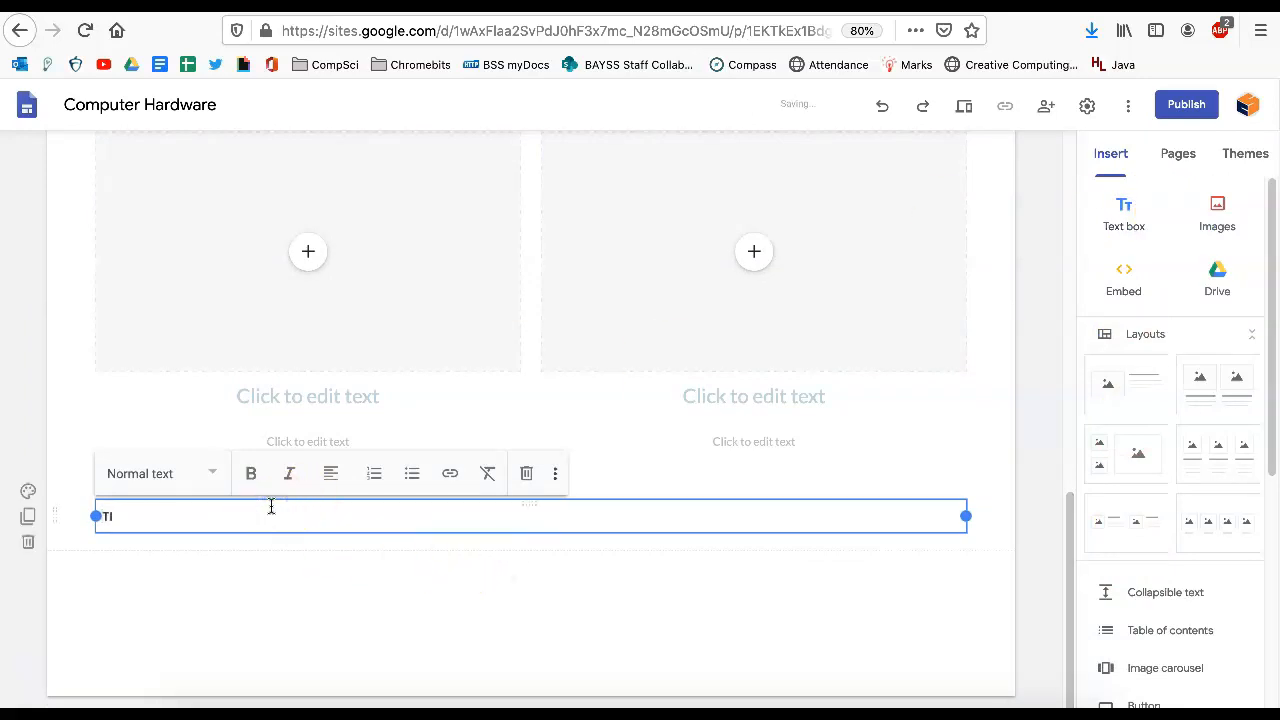
type("TITLE")
Step: Format the RAM text in the new text box with the Title style
left_click(114, 515)
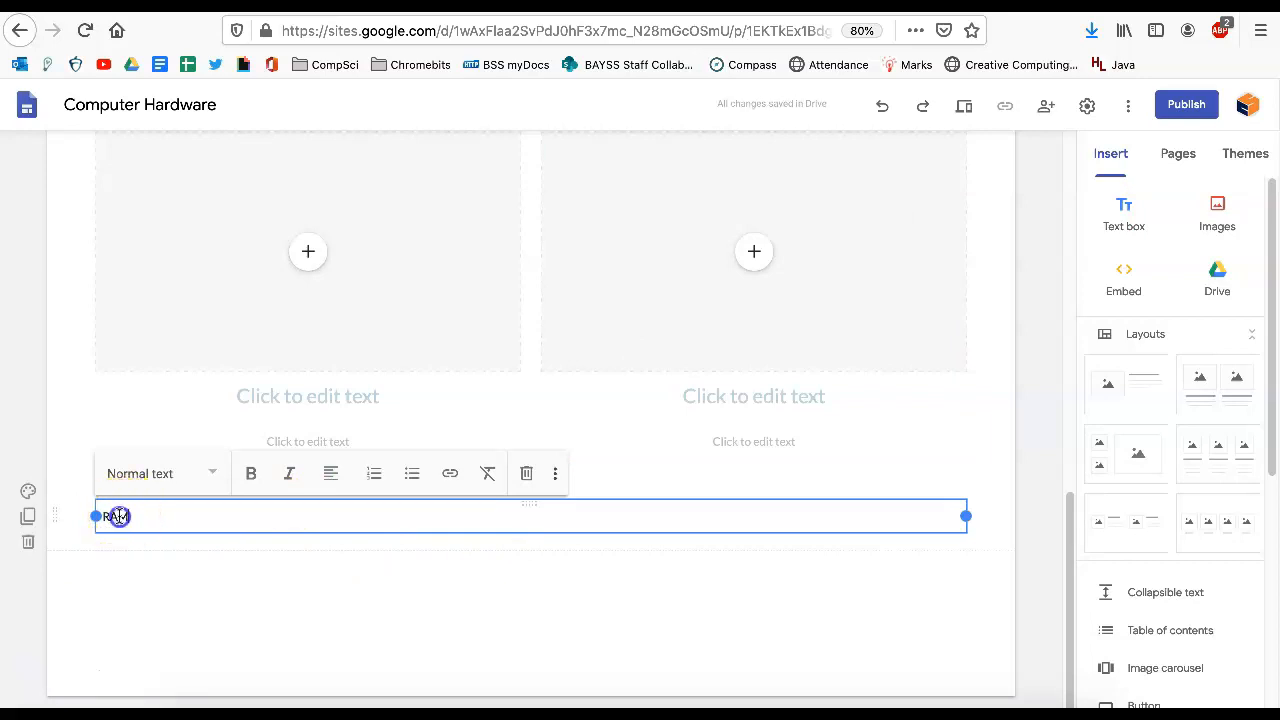
left_click(200, 474)
left_click(171, 520)
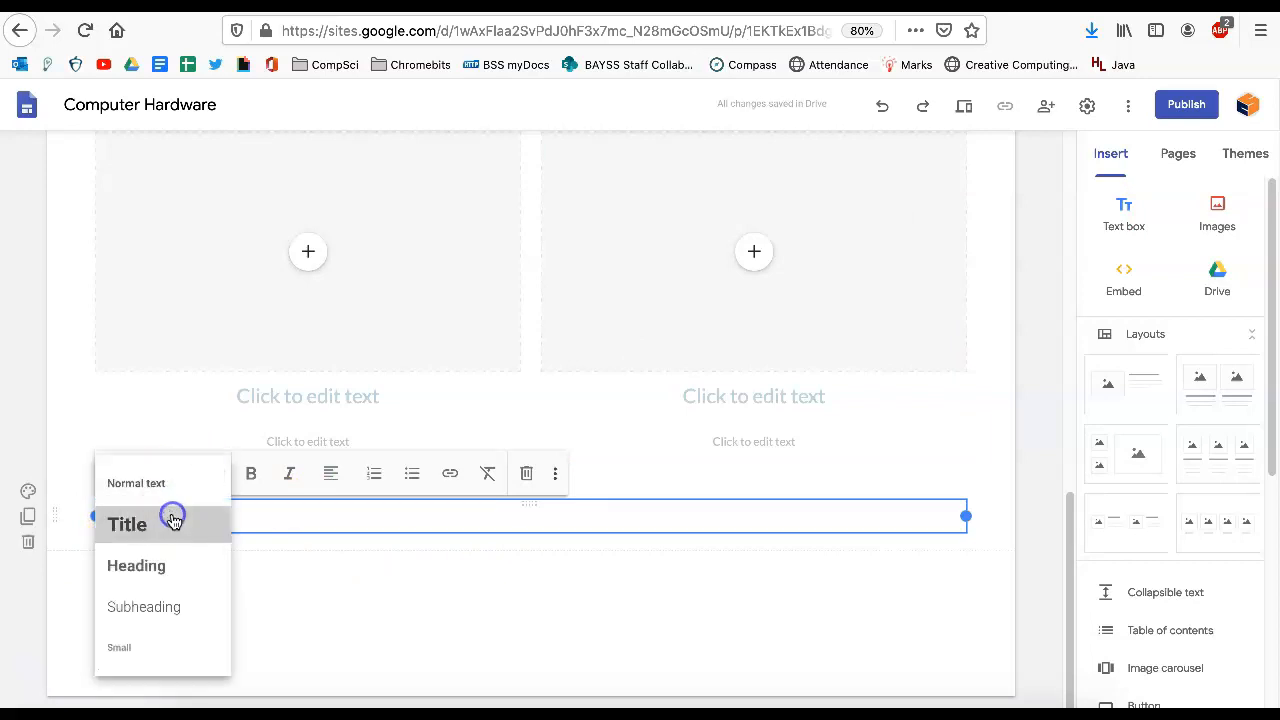
left_click(223, 531)
left_click(235, 595)
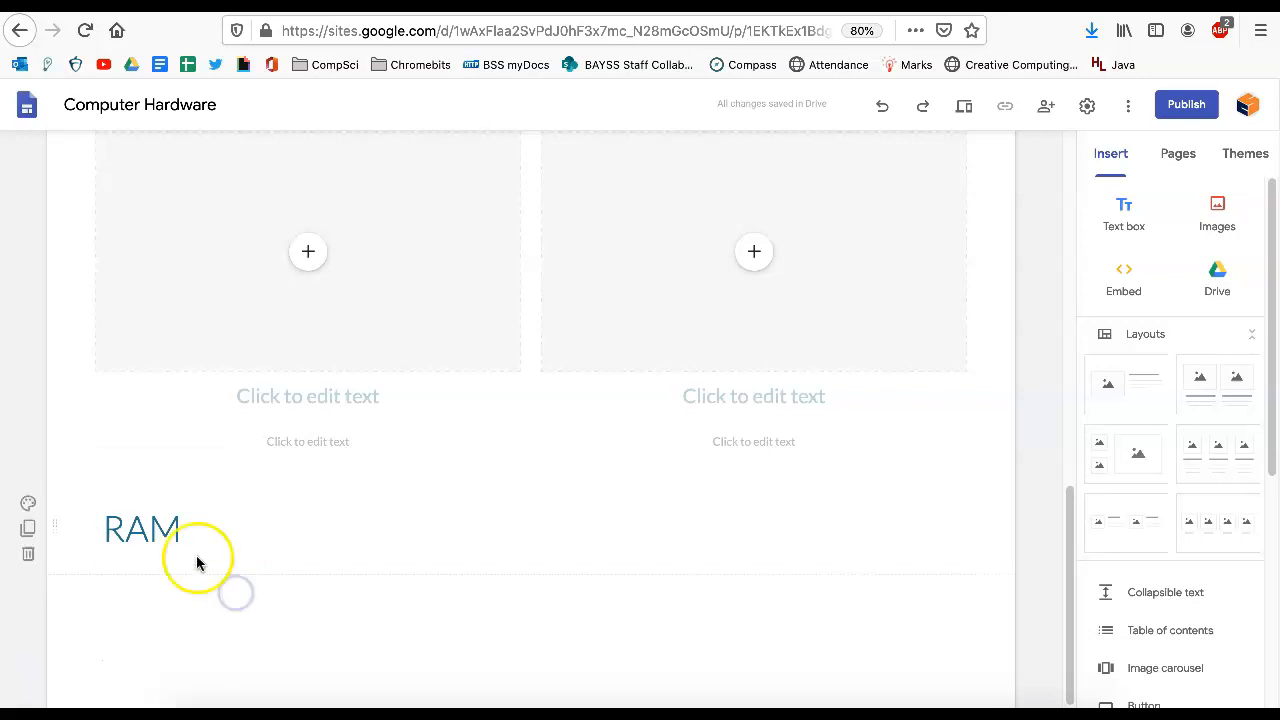
Step: Move the RAM title section above the two-image layout so that it heads those images
left_click_drag(55, 524, 54, 622)
scroll(177, 574, "down", 5)
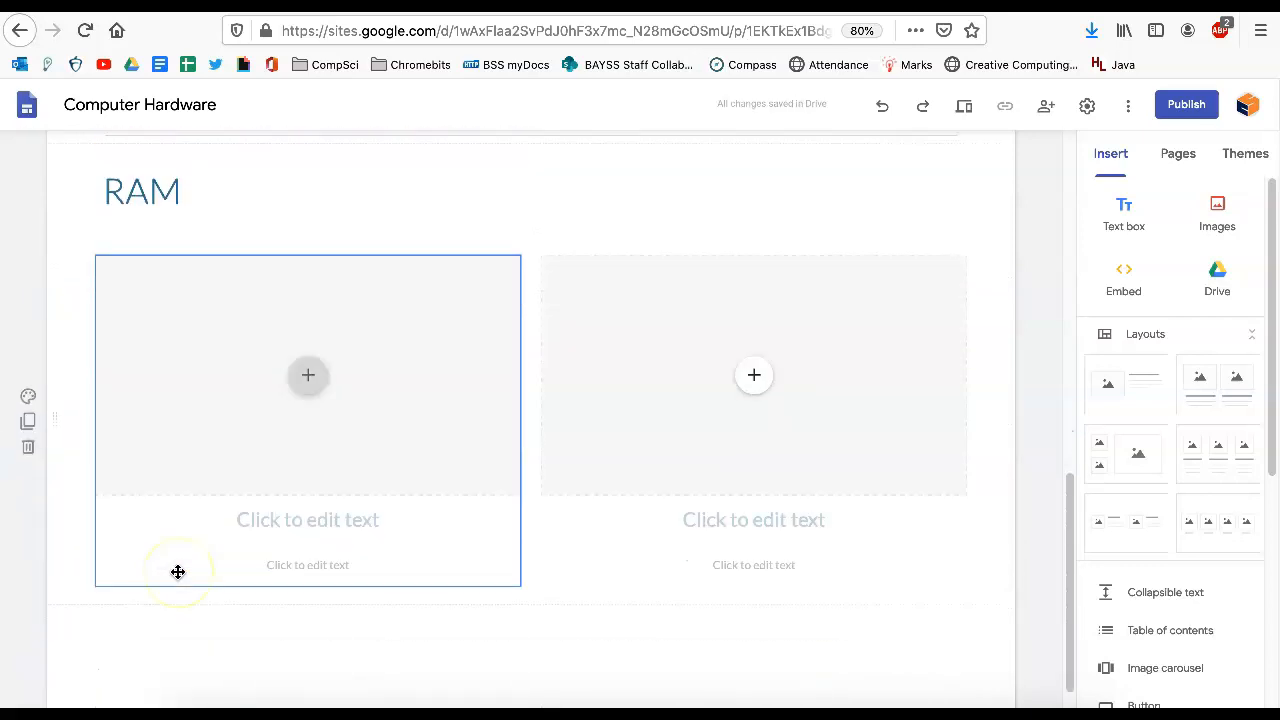
Step: Review The Big Five page's arrangement, from the header and Motherboard section down through the content below
scroll(177, 572, "up", 5)
scroll(177, 572, "up", 3)
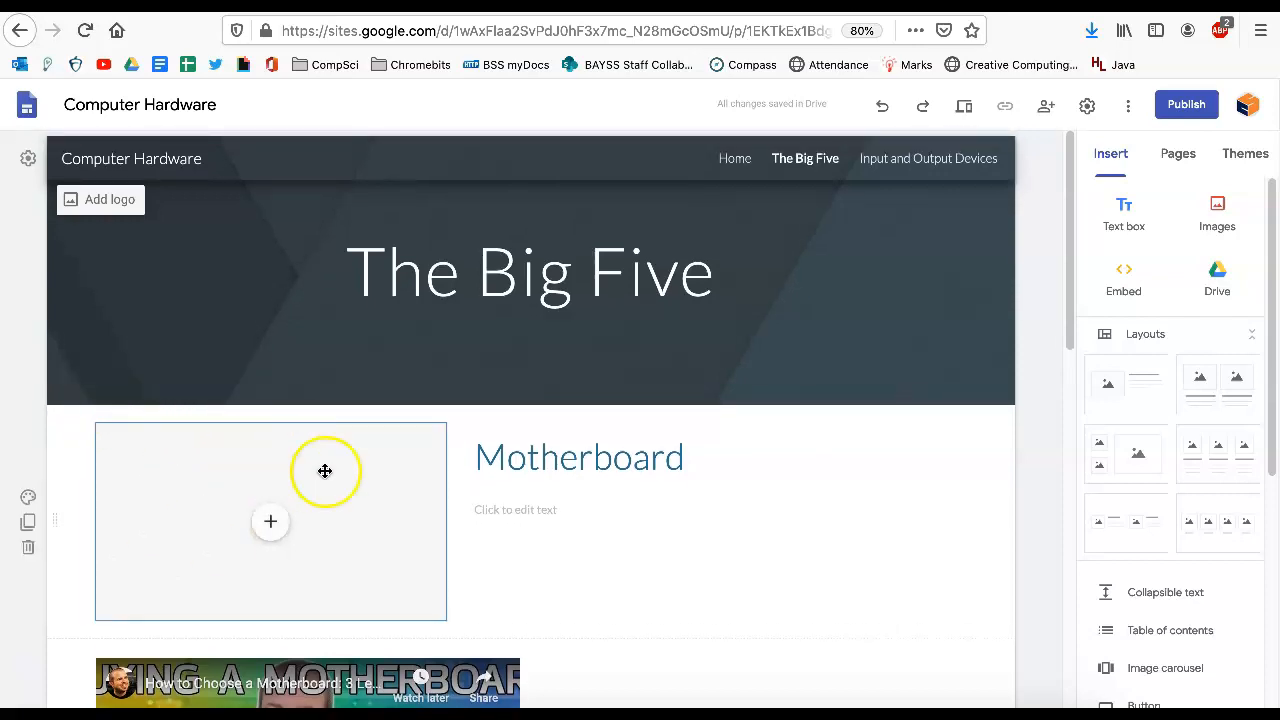
scroll(300, 460, "down", 5)
scroll(234, 417, "up", 5)
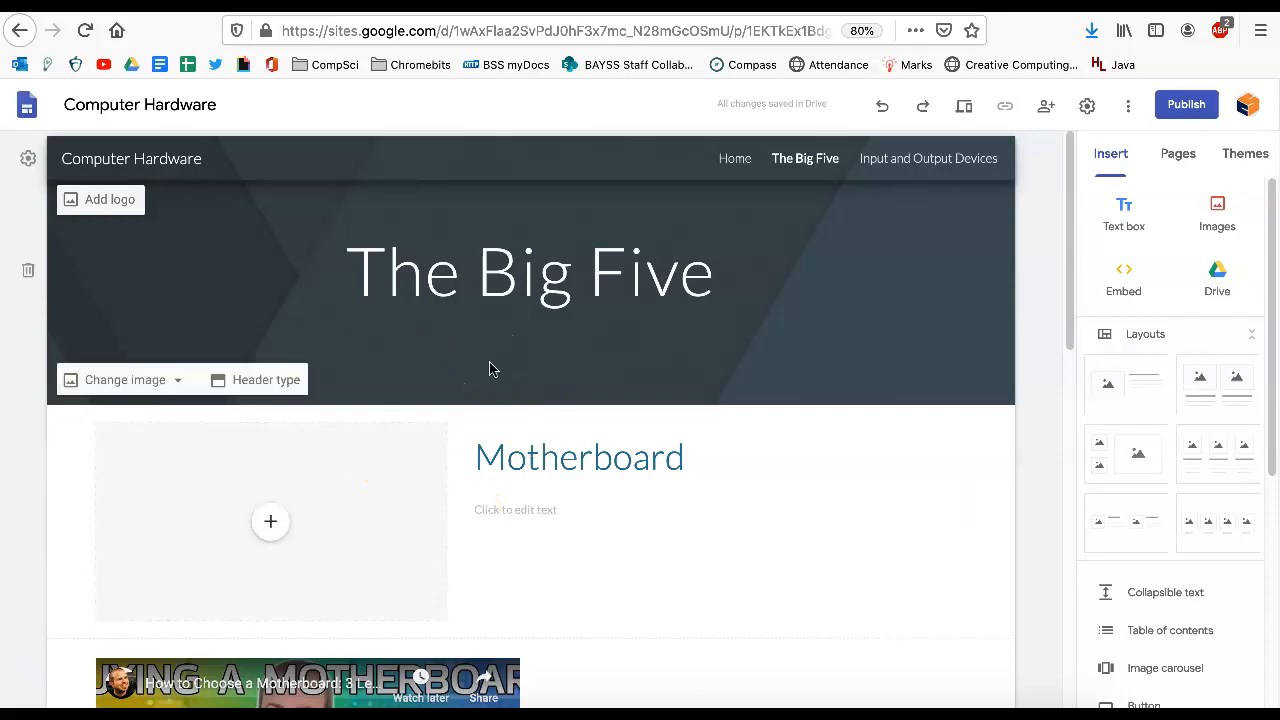
left_click(666, 307)
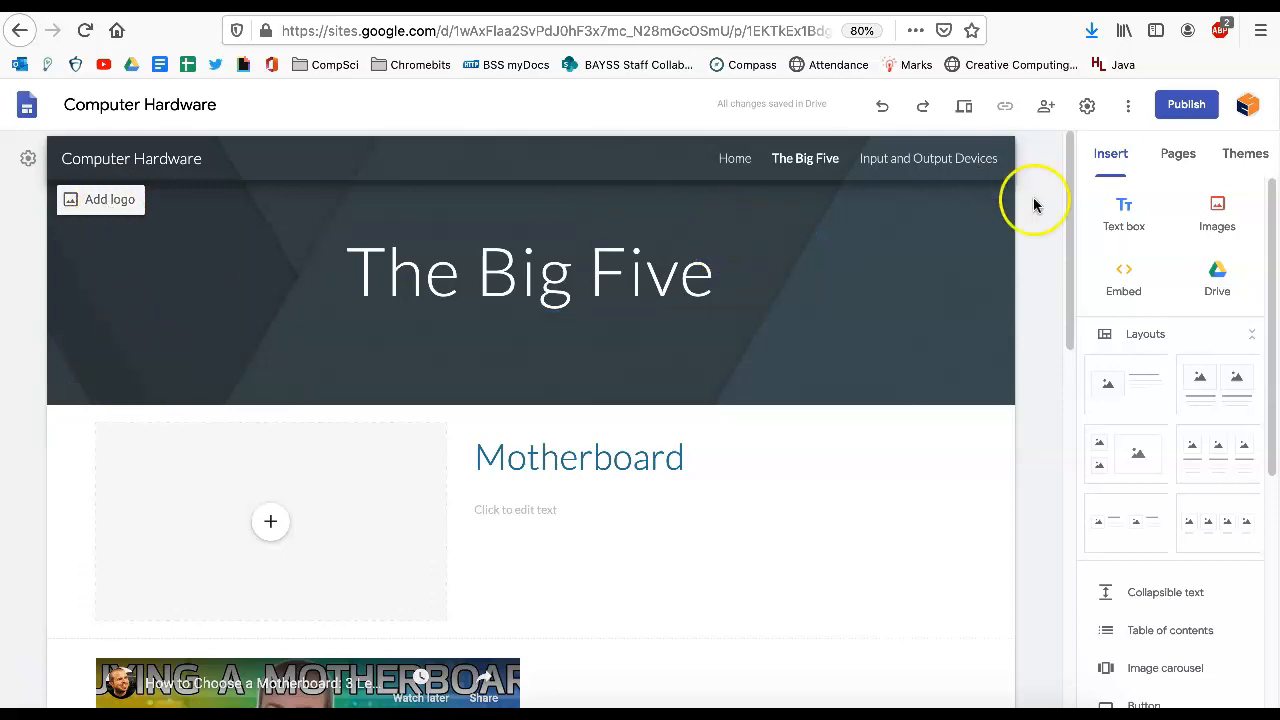
scroll(1079, 545, "down", 1)
scroll(1079, 545, "up", 1)
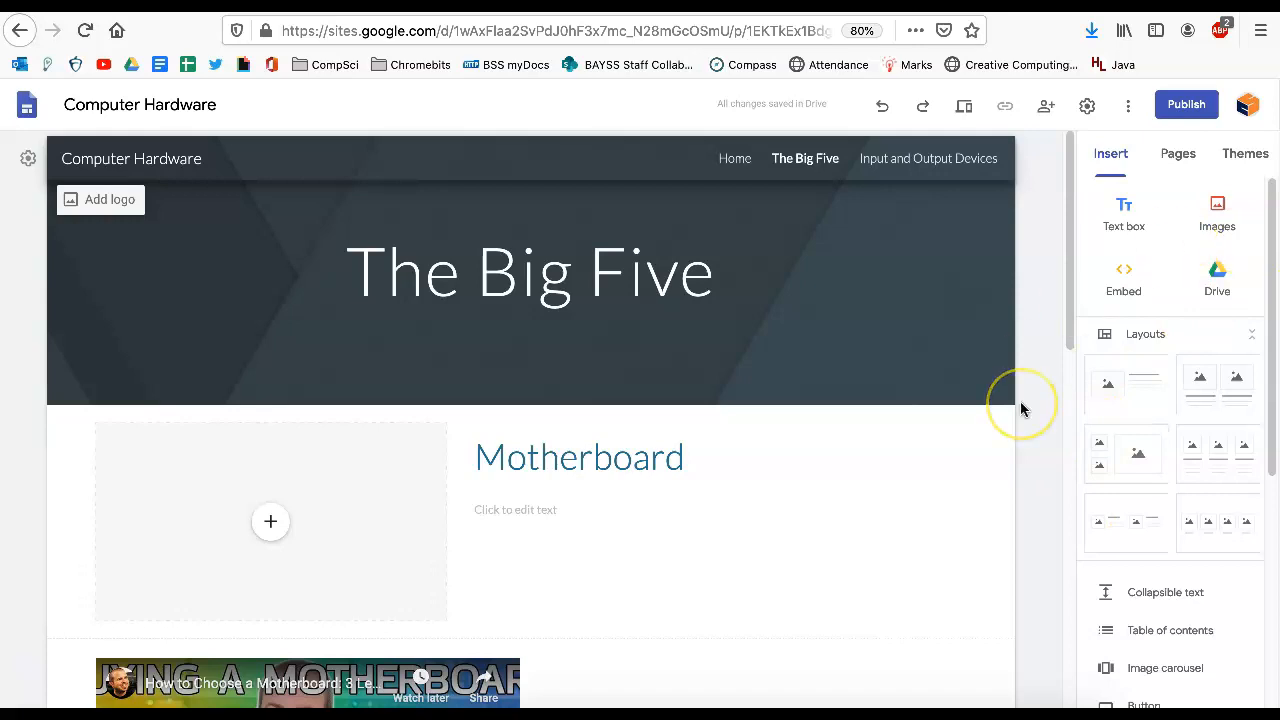
left_click(811, 523)
left_click(718, 578)
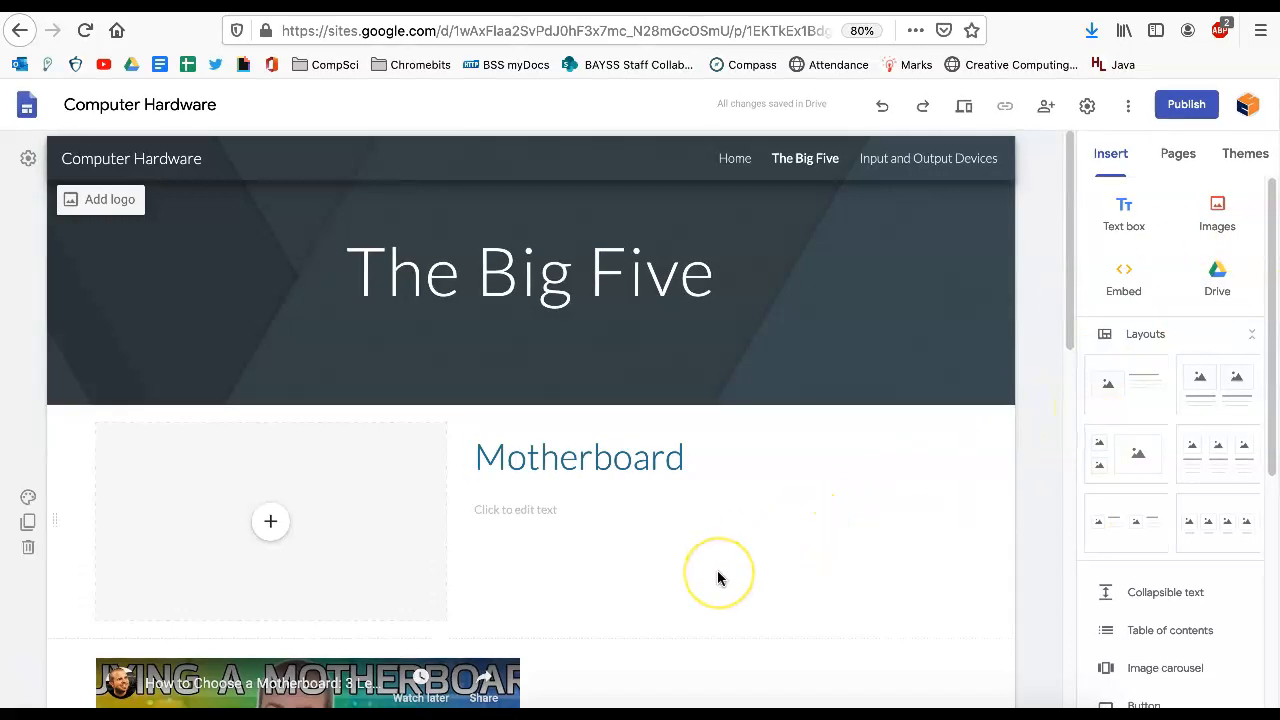